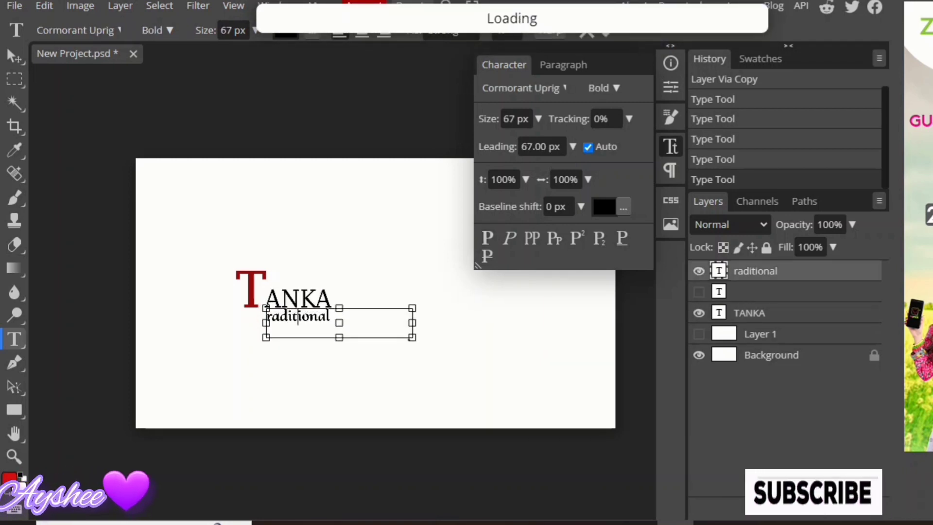
# Style the whole "raditional" text as all caps with faux bold and italic.
pyautogui.hotkey('ctrl', 'a')
pyautogui.click(532, 238)
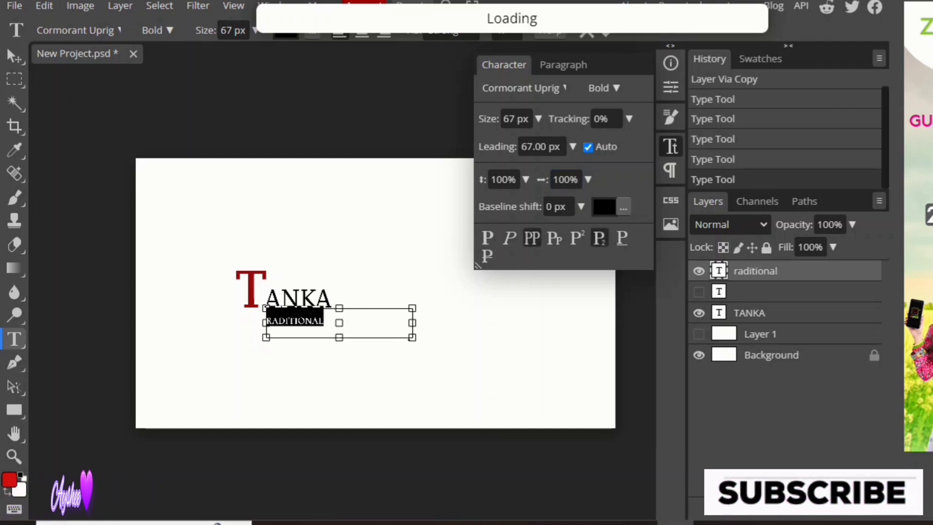
pyautogui.click(532, 238)
pyautogui.click(487, 239)
pyautogui.click(510, 238)
pyautogui.click(532, 238)
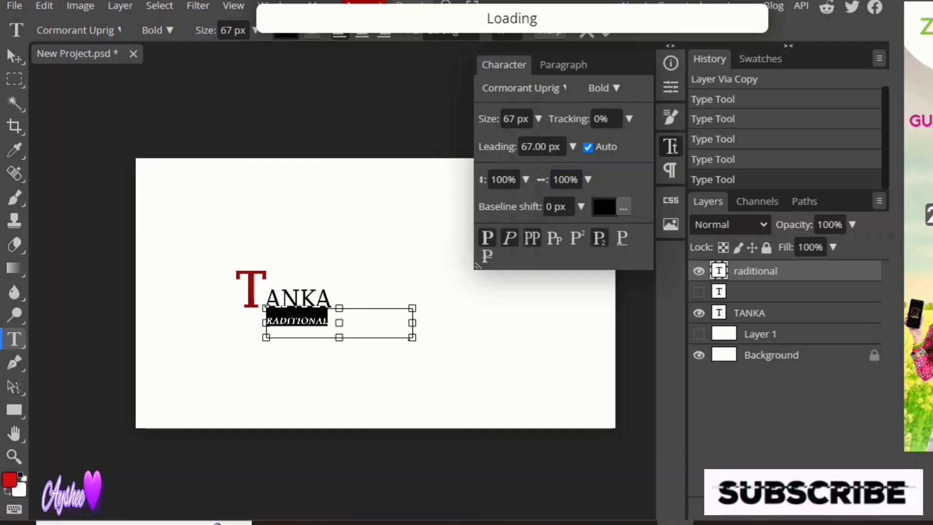
# Retype the "raditional" text at 98 px and stretch its text box upward.
pyautogui.click(538, 118)
pyautogui.moveTo(501, 142)
pyautogui.mouseDown()
pyautogui.moveTo(545, 141)
pyautogui.moveTo(510, 142)
pyautogui.mouseUp()
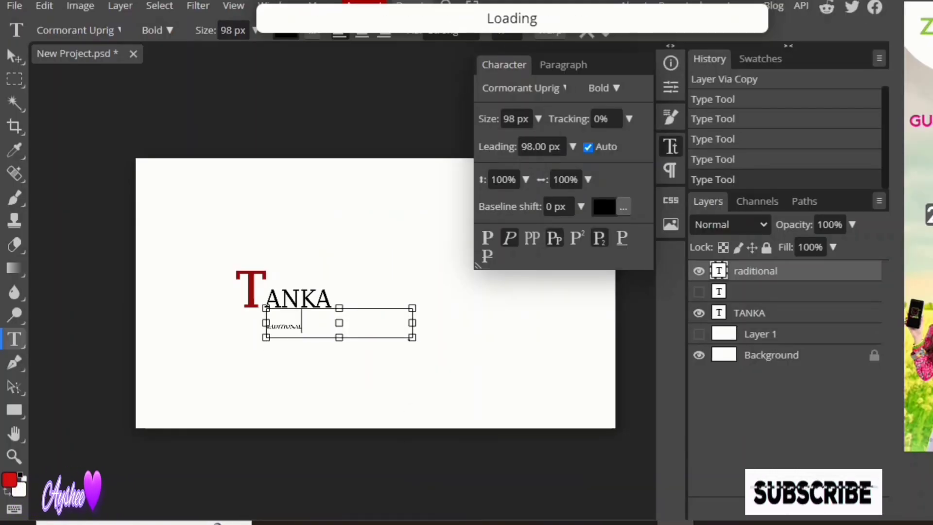
pyautogui.hotkey('ctrl', 'a')
pyautogui.write('r')
pyautogui.moveTo(339, 337); pyautogui.dragTo(339, 333)
pyautogui.moveTo(339, 308); pyautogui.dragTo(339, 296)
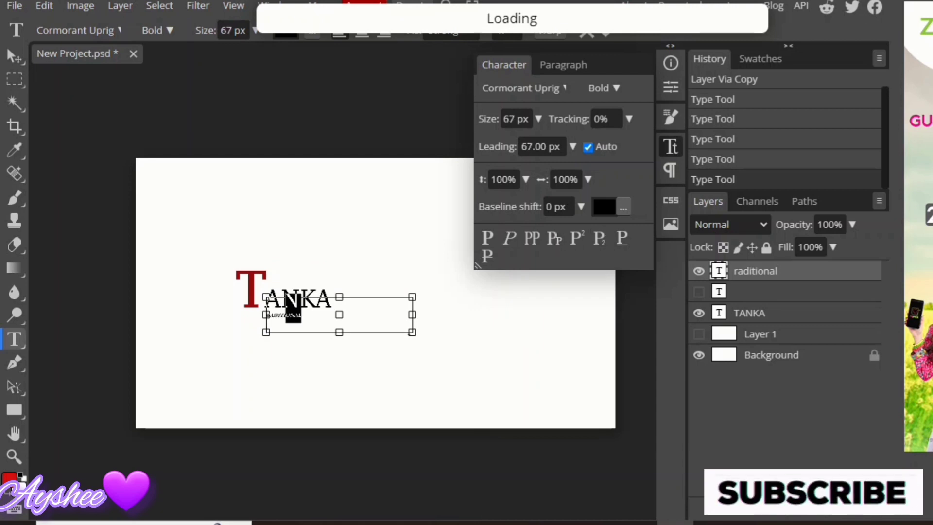
# Enlarge the "raditional" text to 150 px with 175% vertical scale, 144% horizontal scale and 74% tracking.
pyautogui.moveTo(286, 314); pyautogui.dragTo(266, 314)
pyautogui.click(538, 119)
pyautogui.moveTo(529, 141); pyautogui.dragTo(542, 142)
pyautogui.click(526, 180)
pyautogui.moveTo(495, 202); pyautogui.dragTo(563, 202)
pyautogui.click(588, 179)
pyautogui.click(630, 119)
pyautogui.moveTo(583, 142)
pyautogui.mouseDown()
pyautogui.moveTo(572, 141)
pyautogui.moveTo(586, 141)
pyautogui.mouseUp()
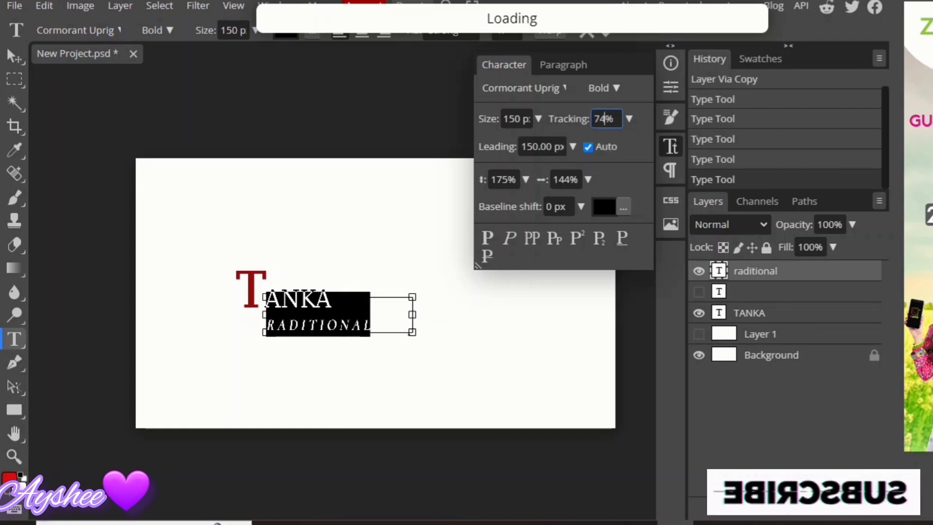
# Tighten the "raditional" text's tracking to -21% and switch its weight to Light.
pyautogui.click(629, 119)
pyautogui.moveTo(586, 141); pyautogui.dragTo(583, 142)
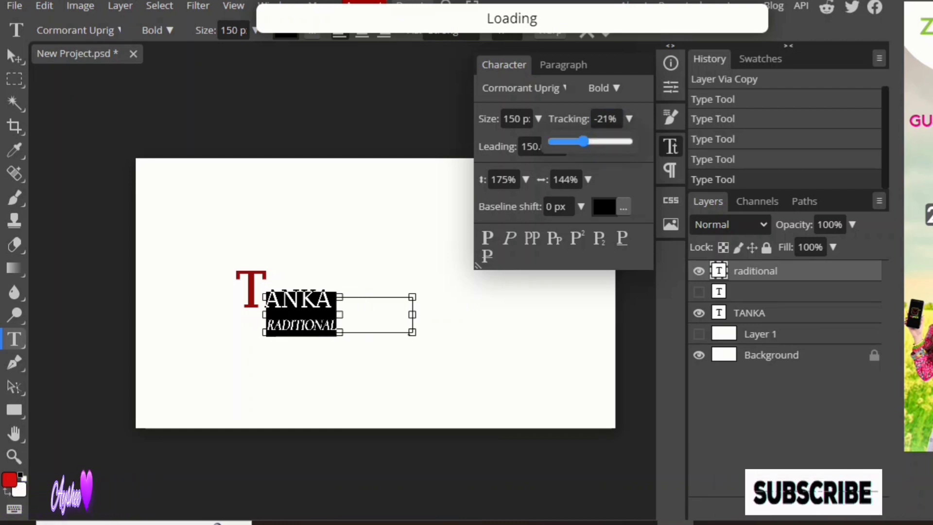
pyautogui.click(604, 88)
pyautogui.click(596, 112)
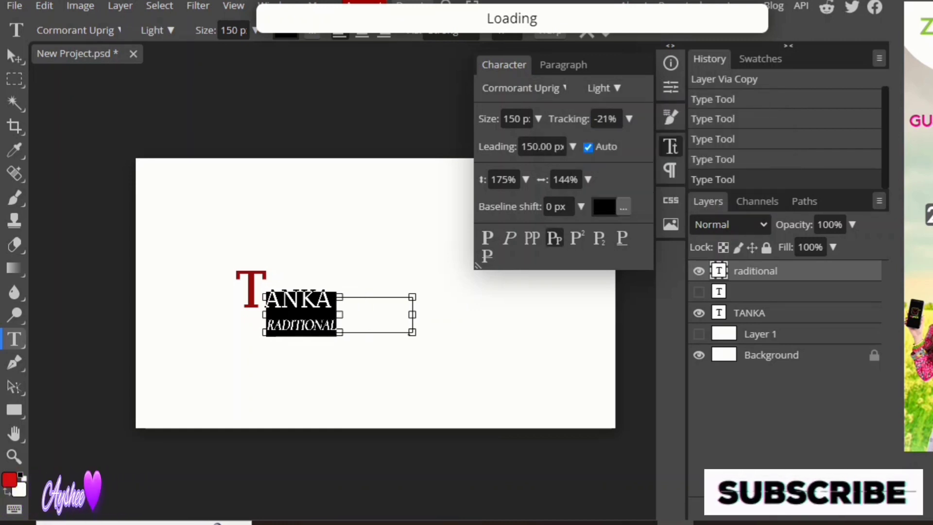
# Hide the "raditional" text layer.
pyautogui.click(699, 271)
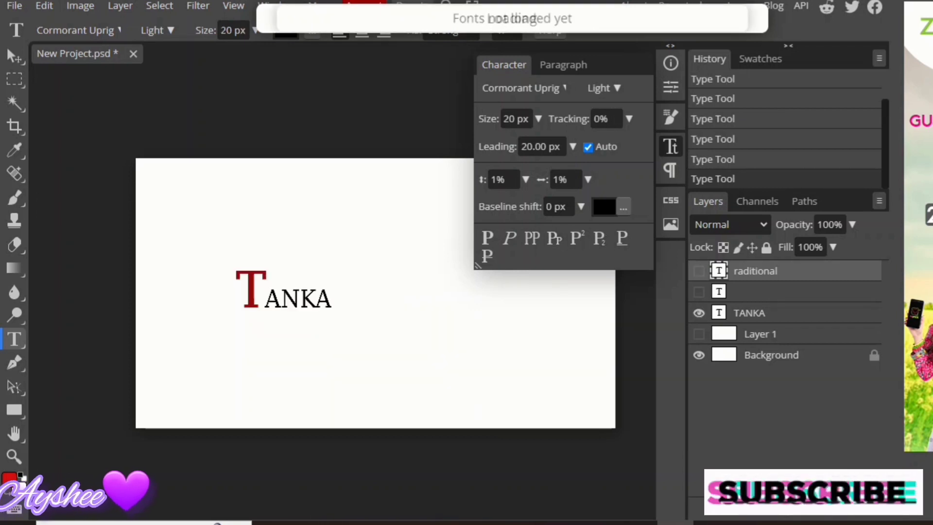
pyautogui.click(333, 297)
pyautogui.click(749, 334)
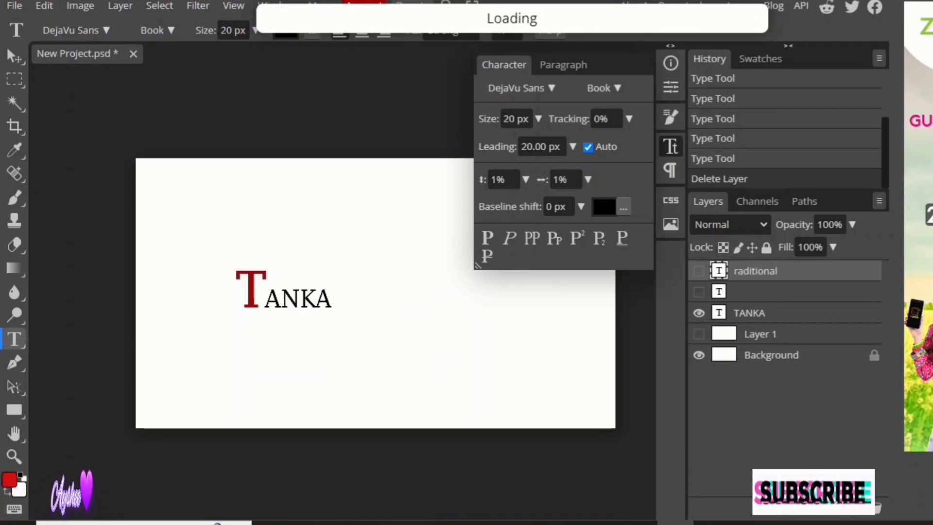
# Open the TANKA text for editing and set all caps, a 13 px size and 150% tracking.
pyautogui.click(750, 313)
pyautogui.click(333, 297)
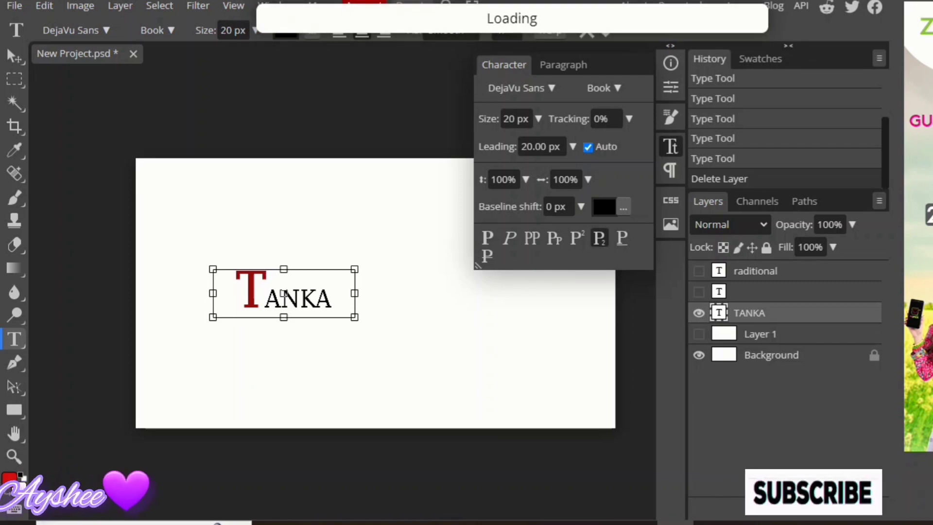
pyautogui.click(532, 238)
pyautogui.click(539, 119)
pyautogui.moveTo(482, 142)
pyautogui.mouseDown()
pyautogui.moveTo(539, 142)
pyautogui.moveTo(481, 142)
pyautogui.mouseUp()
pyautogui.click(629, 119)
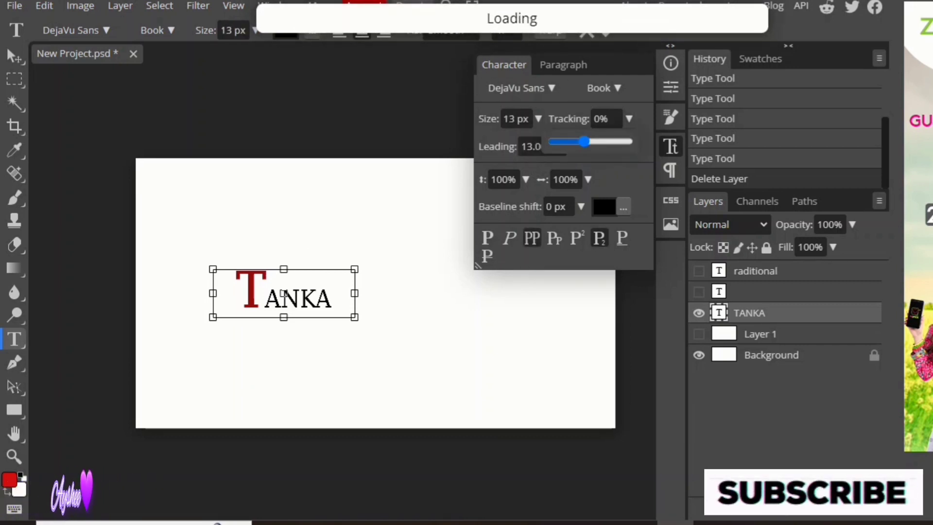
pyautogui.moveTo(584, 141); pyautogui.dragTo(627, 142)
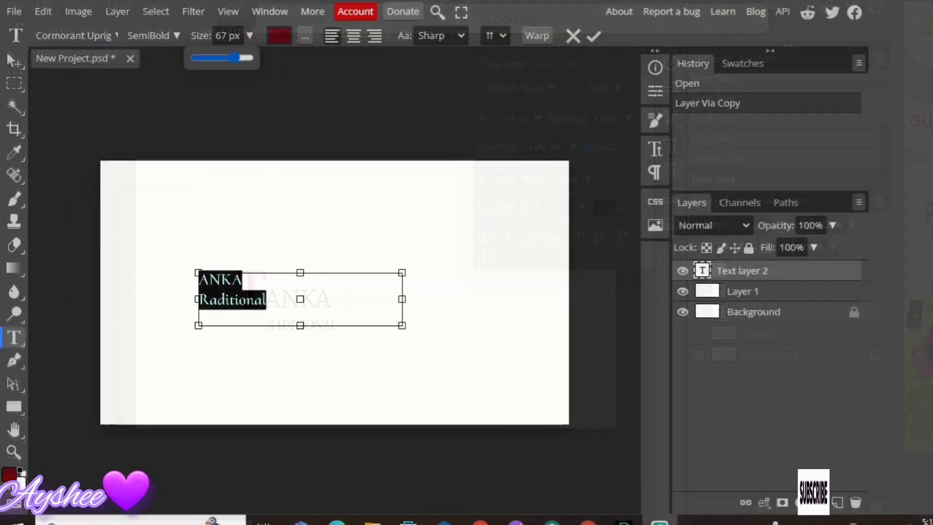
# Set the ANKA Raditional text to 64 px and try the small caps, all caps and italic styles on it.
pyautogui.click(226, 35)
pyautogui.press('BackSpace')
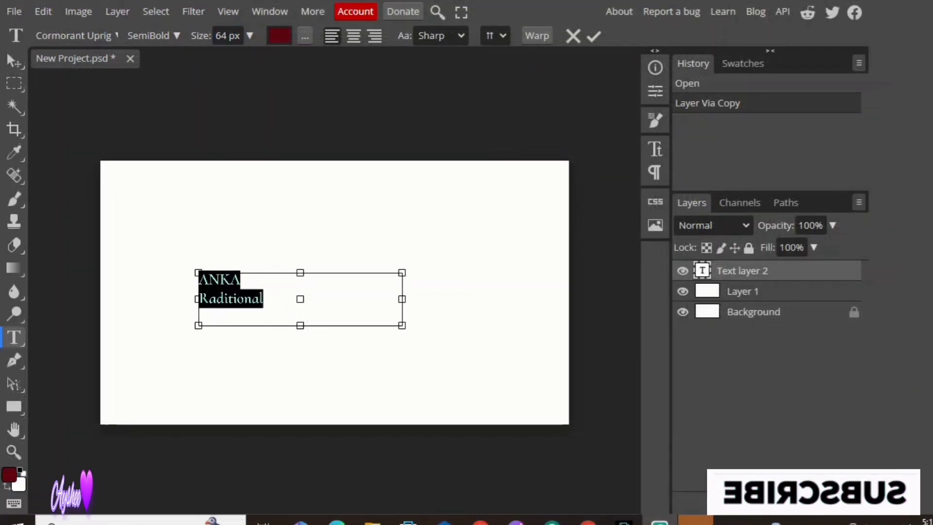
pyautogui.click(655, 148)
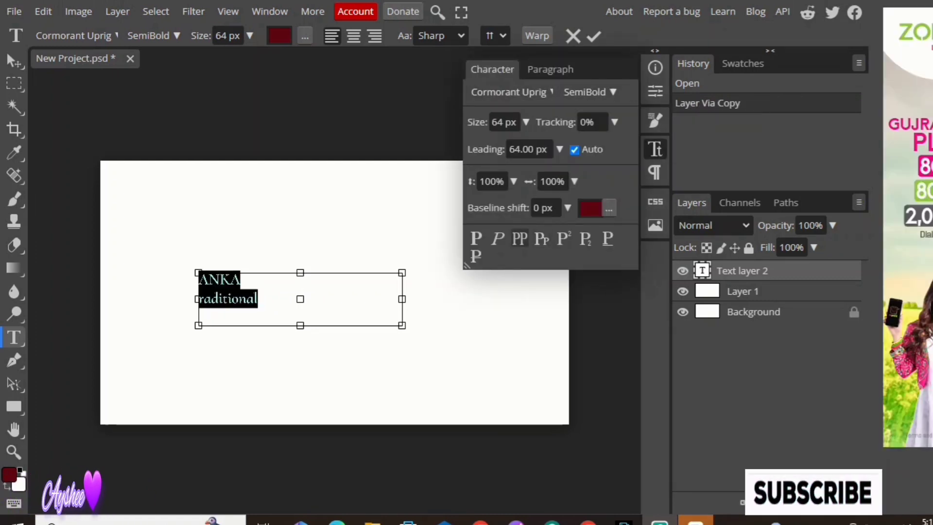
pyautogui.click(541, 239)
pyautogui.click(519, 239)
pyautogui.click(498, 238)
pyautogui.click(541, 238)
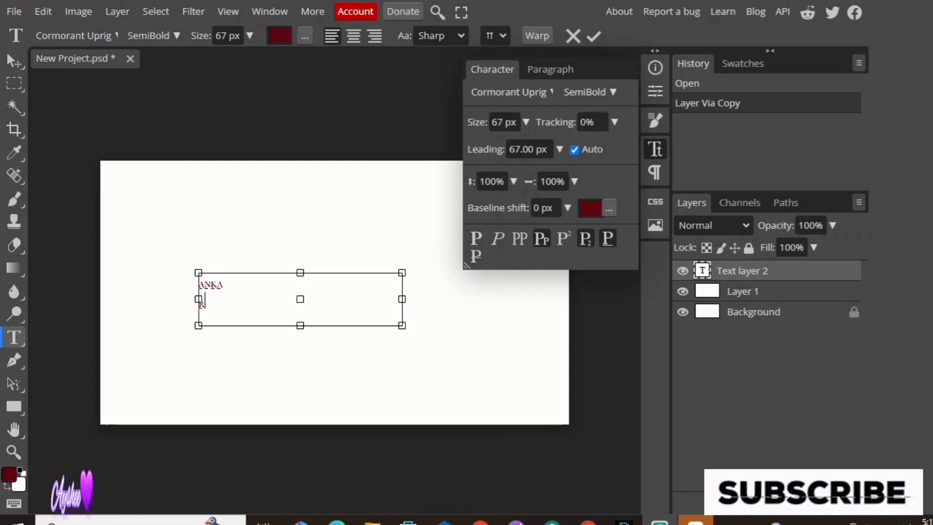
# Complete the second text line as "aditional" and set its size to 78 px.
pyautogui.write('ditional')
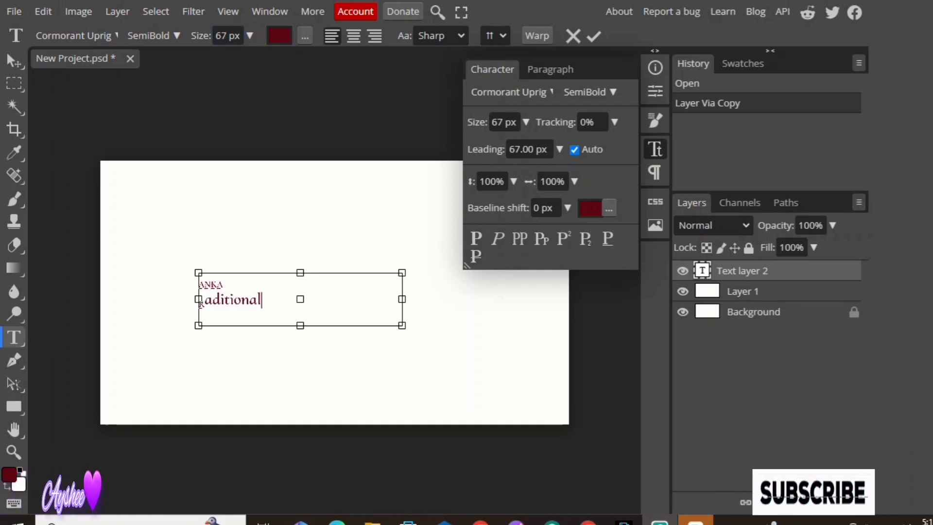
pyautogui.click(207, 301)
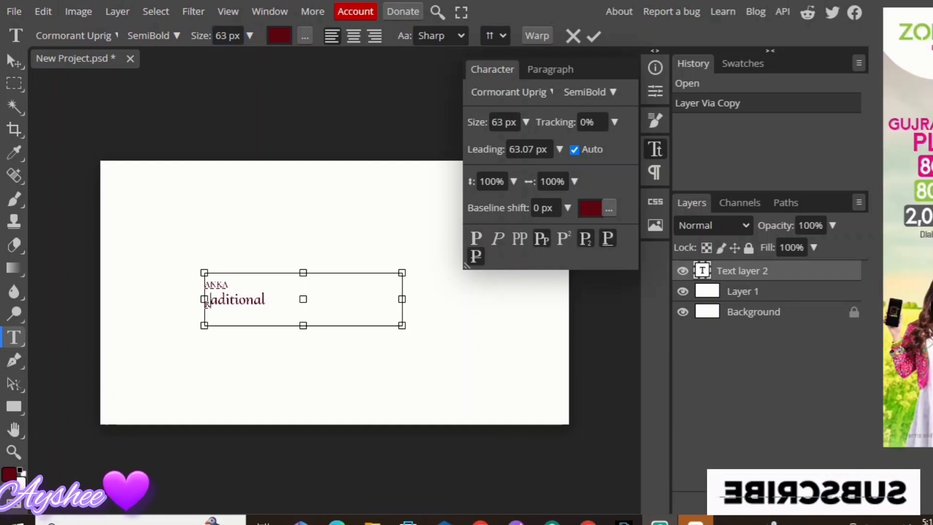
pyautogui.click(249, 36)
pyautogui.moveTo(219, 58); pyautogui.dragTo(239, 58)
pyautogui.click(216, 303)
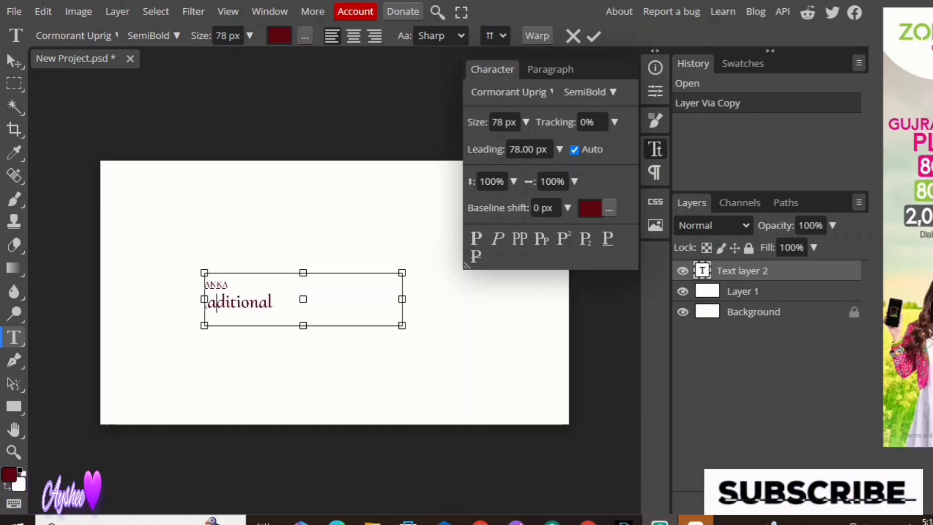
# Widen the text box on its left side and try a 102 px size on the second line's first letter.
pyautogui.moveTo(205, 299); pyautogui.dragTo(188, 299)
pyautogui.click(250, 36)
pyautogui.moveTo(239, 58)
pyautogui.mouseDown()
pyautogui.moveTo(224, 58)
pyautogui.moveTo(244, 58)
pyautogui.mouseUp()
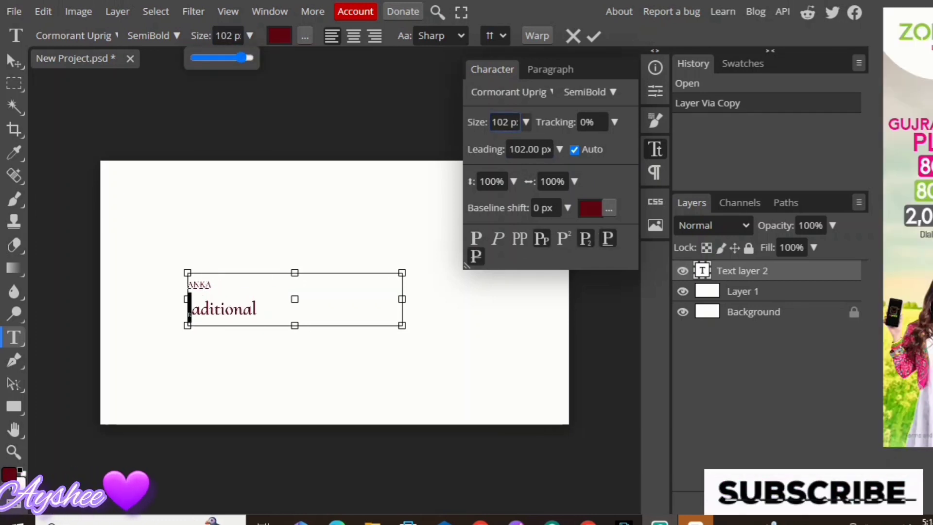
pyautogui.click(526, 122)
pyautogui.moveTo(519, 144); pyautogui.dragTo(500, 144)
# Replace the text with "TANKA" and "raditional" on two lines and commit it.
pyautogui.click(255, 302)
pyautogui.write('TANKA')
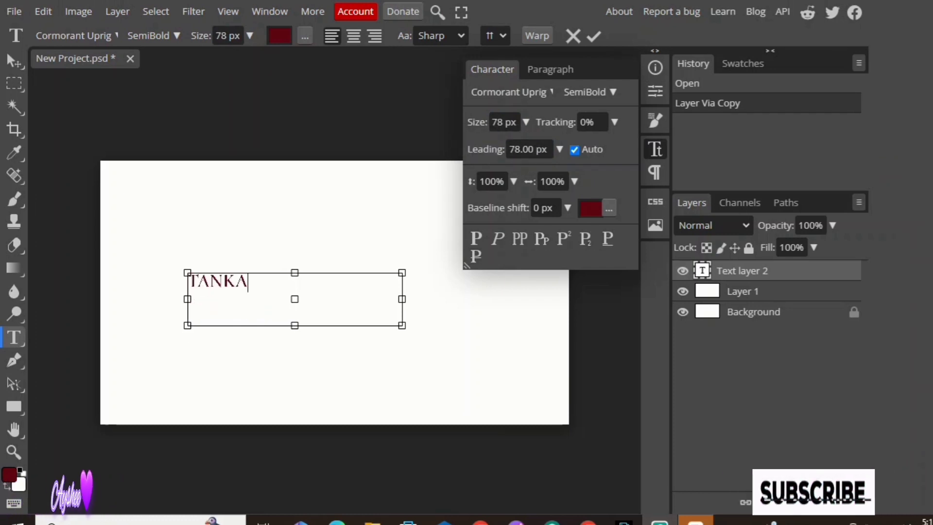
pyautogui.press('Return')
pyautogui.write('rad')
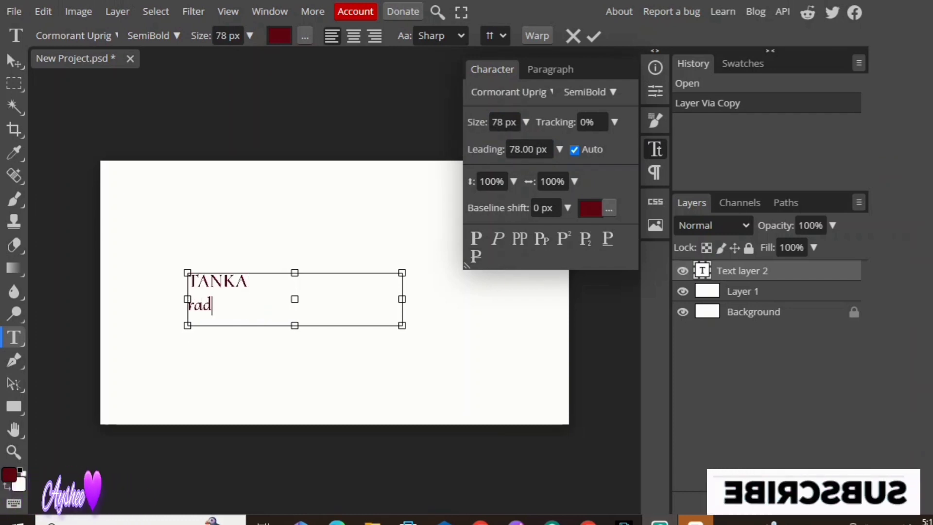
pyautogui.write('itional')
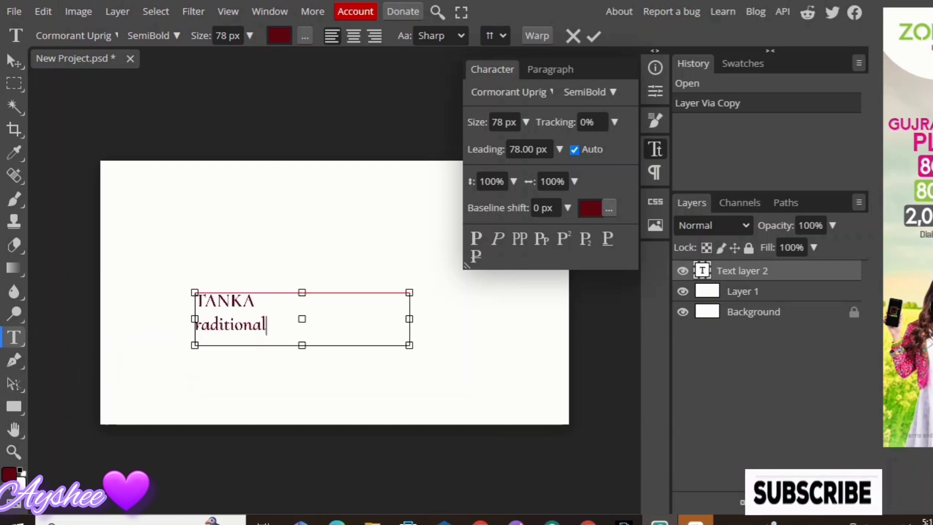
pyautogui.hotkey('ctrl', 'a')
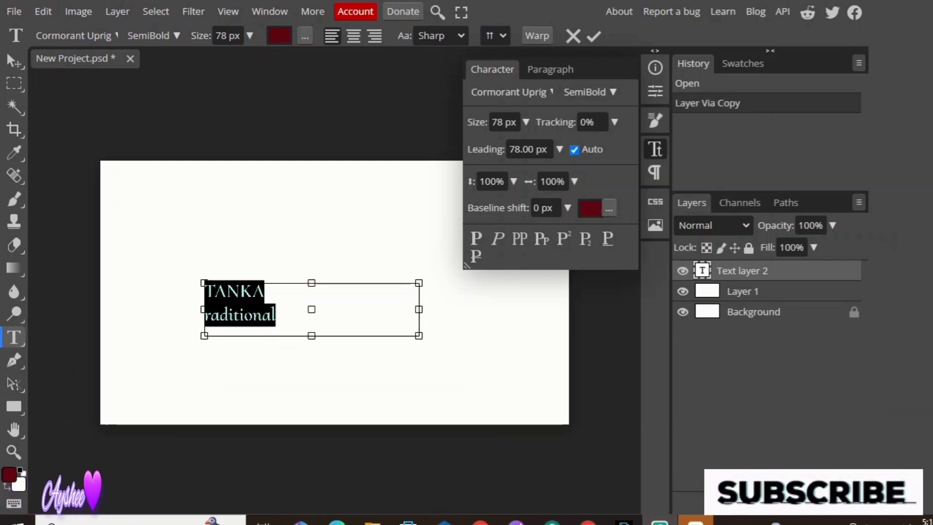
pyautogui.hotkey('ctrl', 'Return')
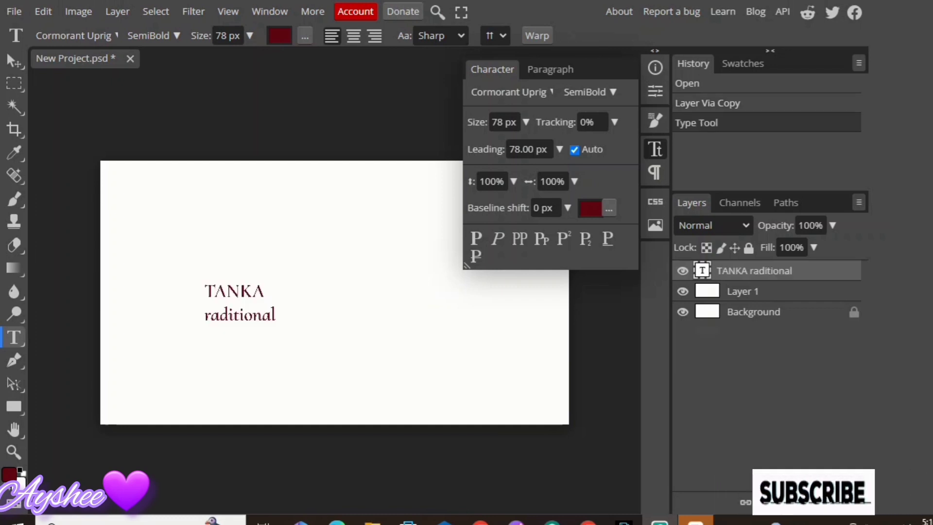
# Put the initial T in its own text box of about 129 by 474 px beside ANKA and set its size to 300 px.
pyautogui.moveTo(172, 255); pyautogui.dragTo(204, 371)
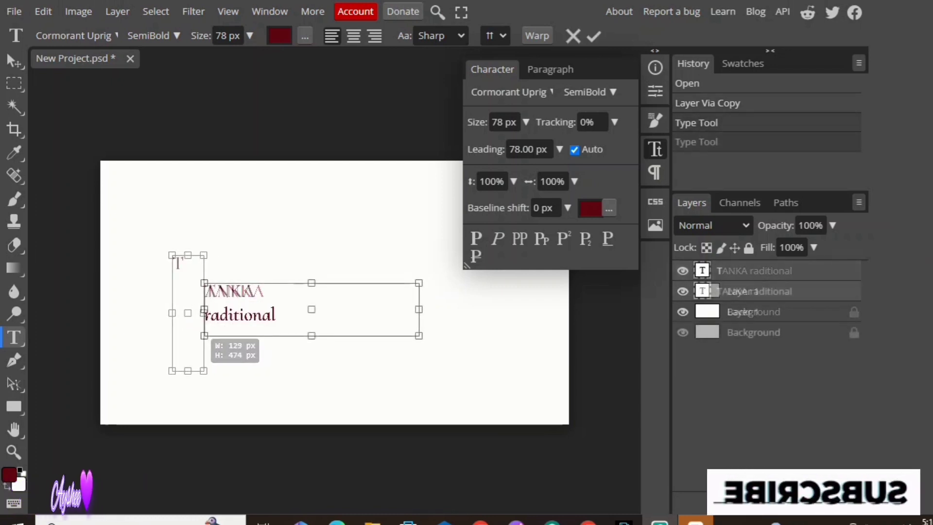
pyautogui.hotkey('ctrl', 'a')
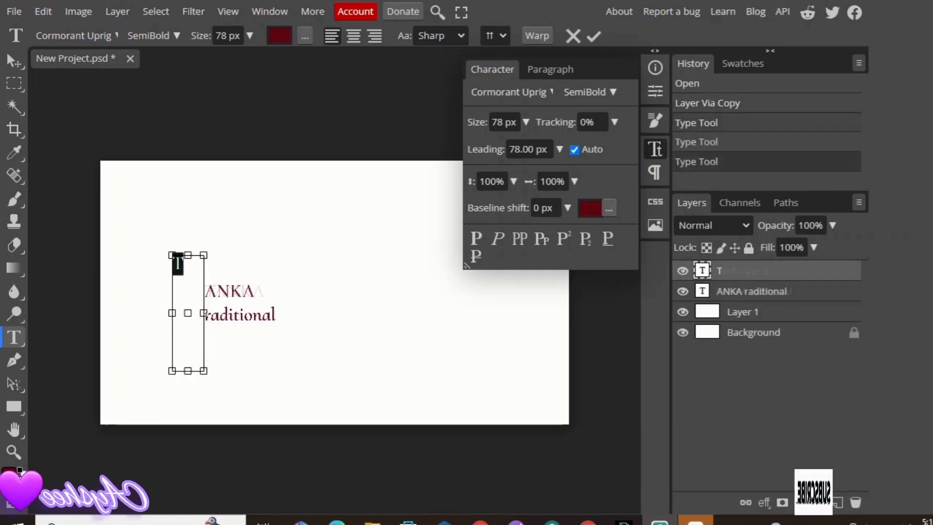
pyautogui.click(250, 36)
pyautogui.moveTo(240, 57); pyautogui.dragTo(253, 58)
pyautogui.click(526, 123)
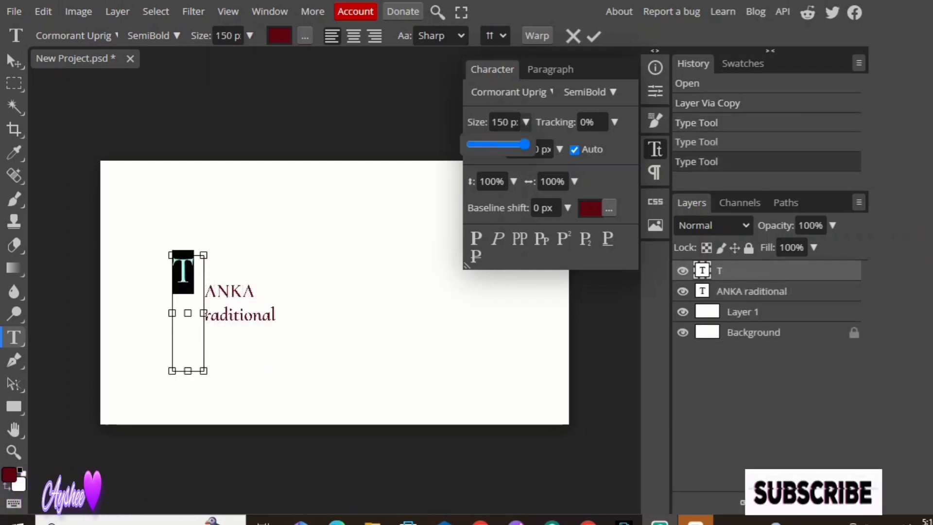
pyautogui.click(507, 122)
pyautogui.press('BackSpace')
pyautogui.press('BackSpace')
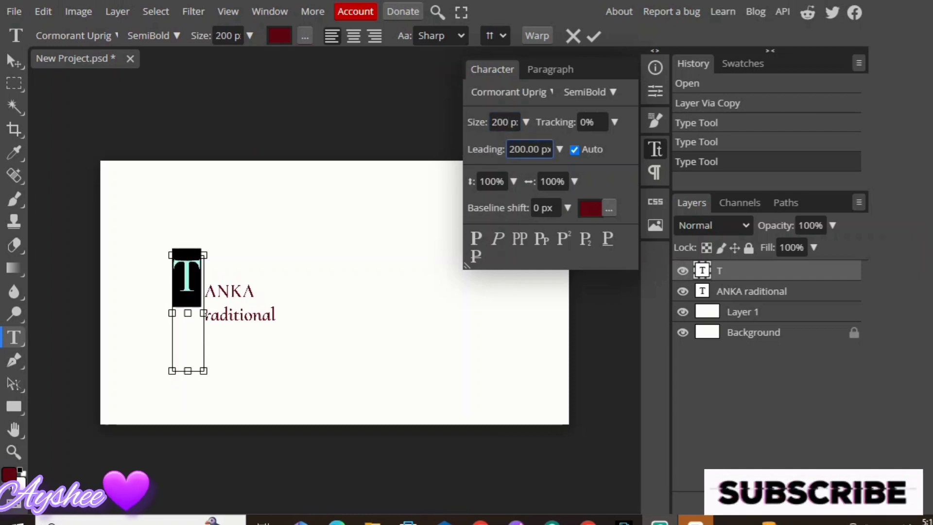
pyautogui.write('3')
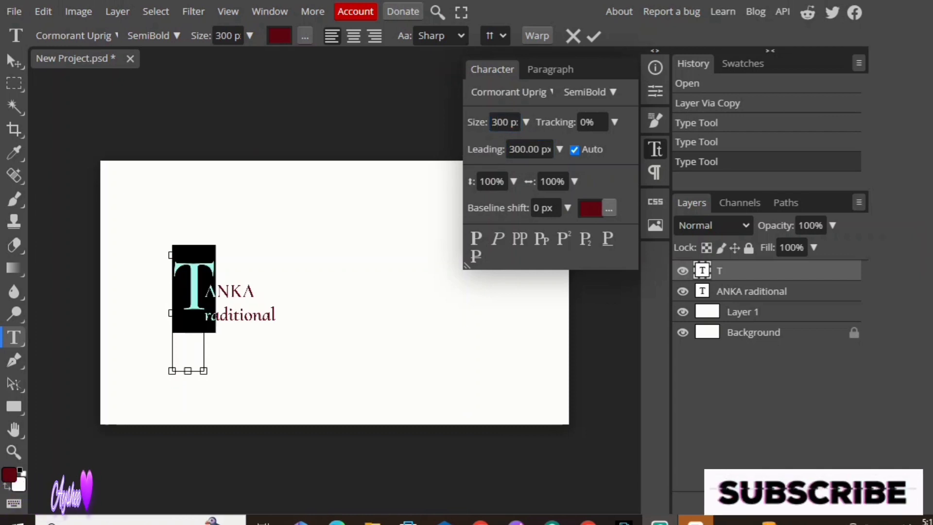
# Recolor the large T black and set its font weight to Bold.
pyautogui.click(609, 208)
pyautogui.click(620, 236)
pyautogui.click(426, 366)
pyautogui.click(425, 154)
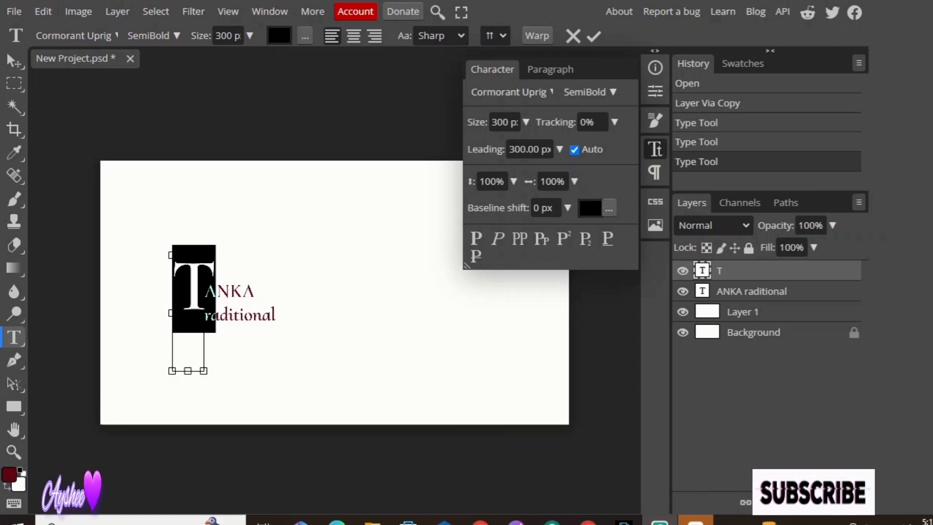
pyautogui.click(589, 92)
pyautogui.click(577, 195)
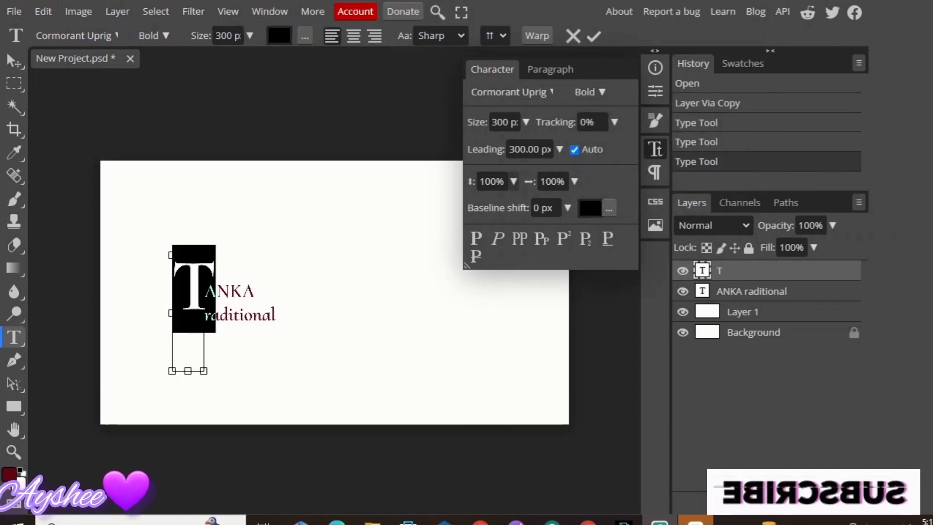
# Scale the large T to 137% vertically and 104% horizontally.
pyautogui.click(514, 182)
pyautogui.click(495, 203)
pyautogui.moveTo(495, 203); pyautogui.dragTo(541, 203)
pyautogui.click(574, 182)
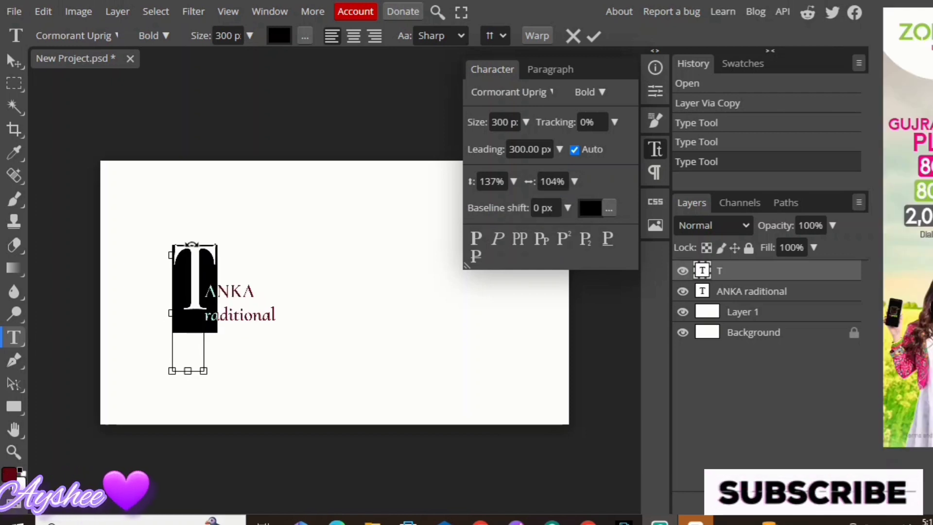
# Move the large T against the ANKA raditional text and set its vertical scale to 159%.
pyautogui.moveTo(187, 371); pyautogui.dragTo(188, 336)
pyautogui.moveTo(172, 296); pyautogui.dragTo(200, 298)
pyautogui.click(751, 291)
pyautogui.doubleClick(702, 270)
pyautogui.click(13, 61)
pyautogui.click(513, 182)
pyautogui.moveTo(490, 203); pyautogui.dragTo(493, 204)
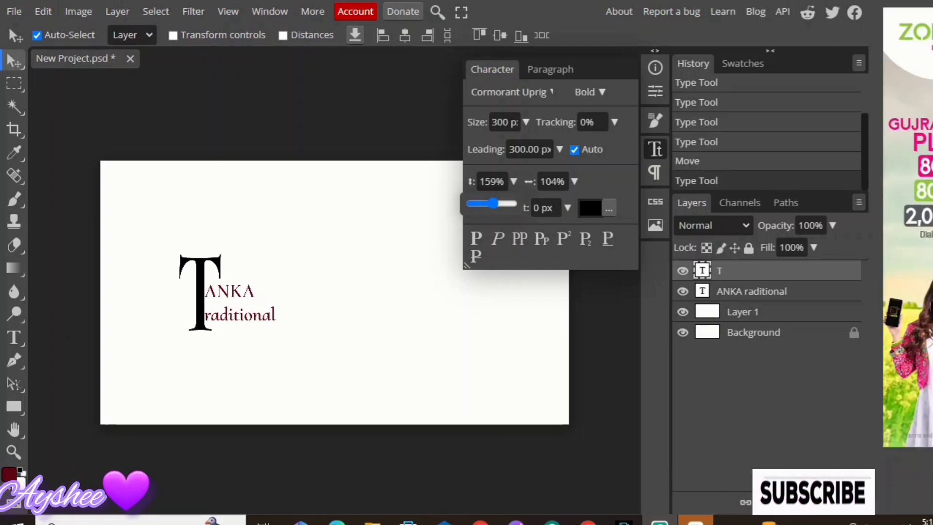
# Select the T and ANKA raditional layers together and move them to the right on the canvas.
pyautogui.keyDown('ctrl'); pyautogui.click(751, 291); pyautogui.keyUp('ctrl')
pyautogui.keyDown('ctrl'); pyautogui.click(742, 312); pyautogui.keyUp('ctrl')
pyautogui.keyDown('ctrl'); pyautogui.click(742, 312); pyautogui.keyUp('ctrl')
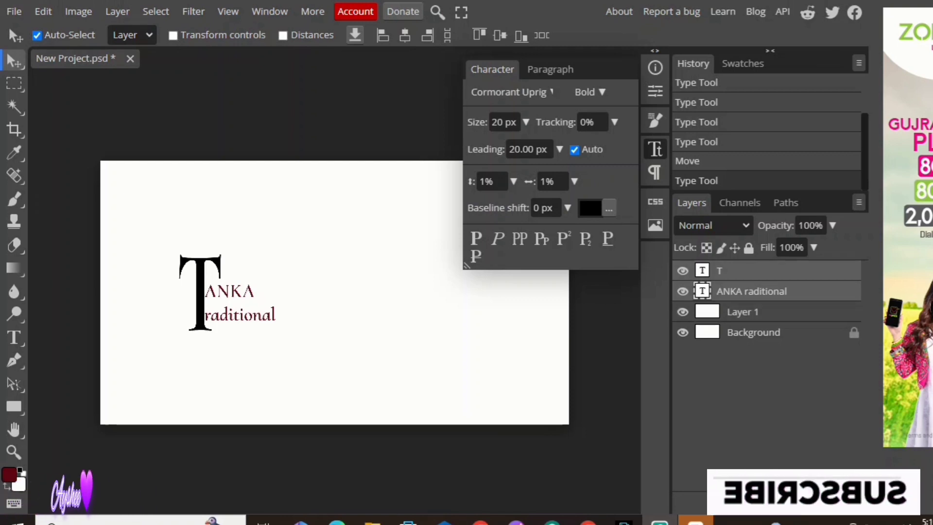
pyautogui.hscroll(1, 319, 291)
pyautogui.moveTo(169, 296); pyautogui.dragTo(261, 297)
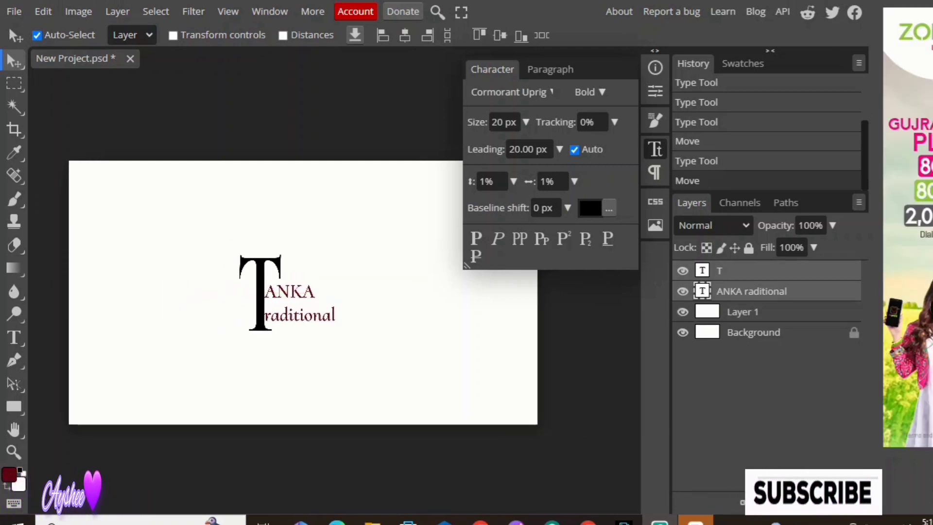
pyautogui.click(751, 291)
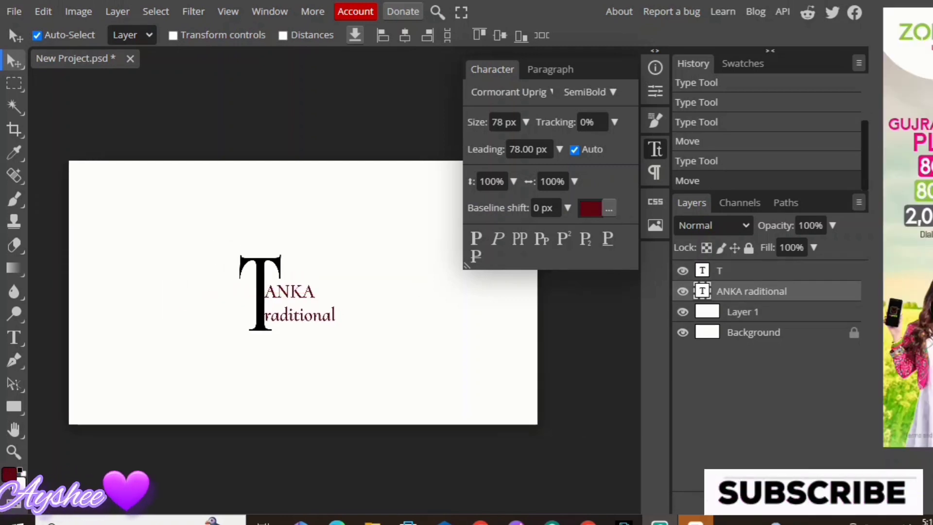
pyautogui.click(682, 270)
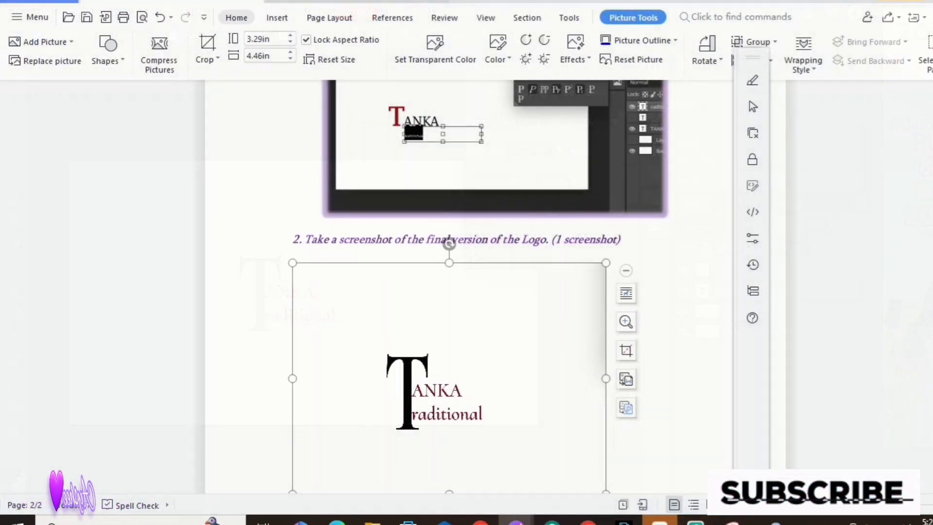
# In the WPS Writer document, center the final logo picture and add an empty line above and below the item 3 heading.
pyautogui.click(237, 18)
pyautogui.click(382, 59)
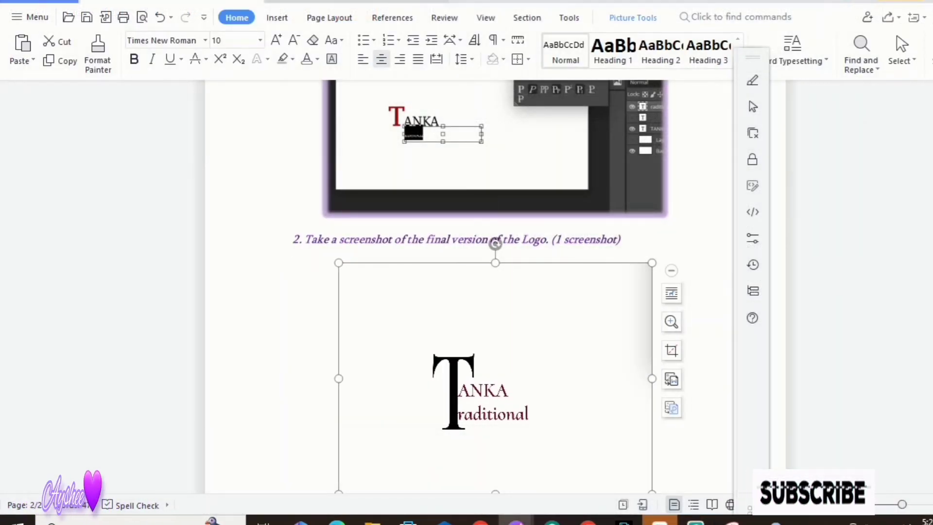
pyautogui.scroll(-5, 496, 287)
pyautogui.click(655, 228)
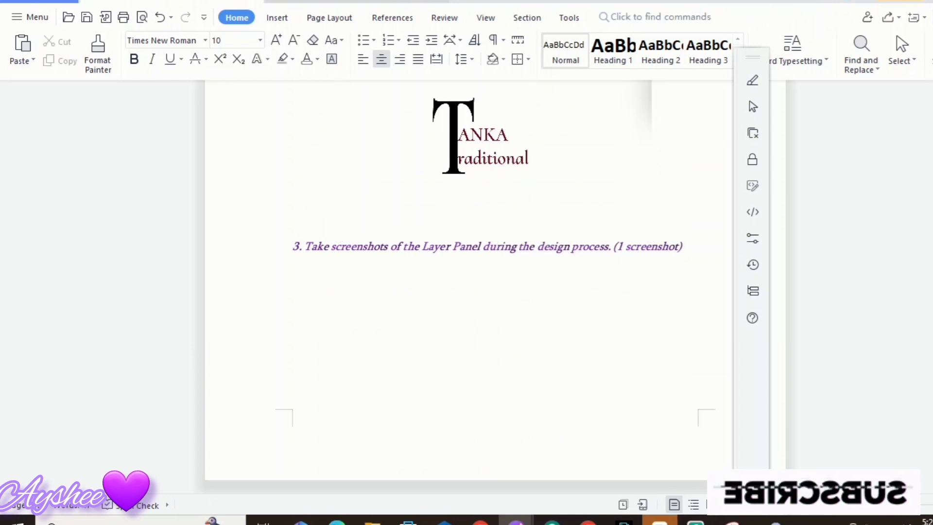
pyautogui.press('Return')
pyautogui.click(683, 258)
pyautogui.press('Return')
pyautogui.press('BackSpace')
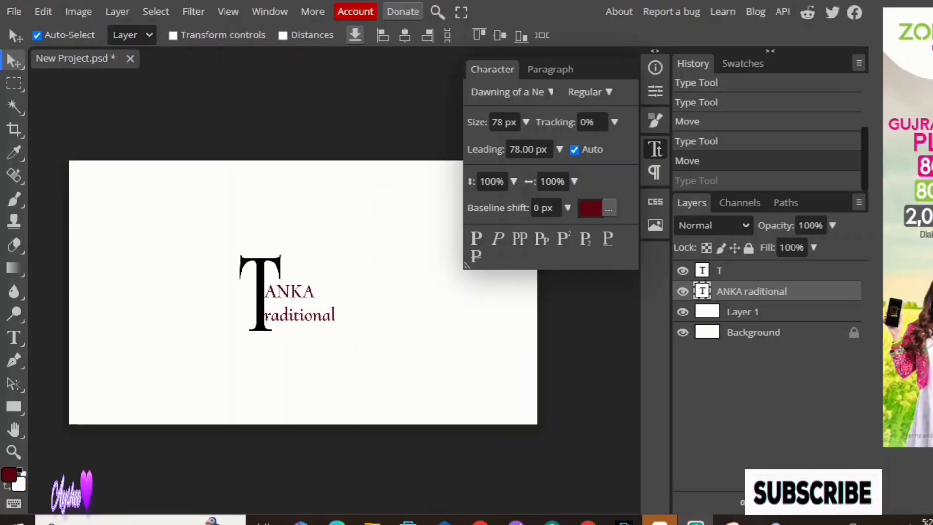
# Capture a screenshot of the history and layer panels in Photopea and paste it under the item 3 heading in the Writer document.
pyautogui.click(733, 521)
pyautogui.click(424, 158)
pyautogui.moveTo(648, 55); pyautogui.dragTo(875, 511)
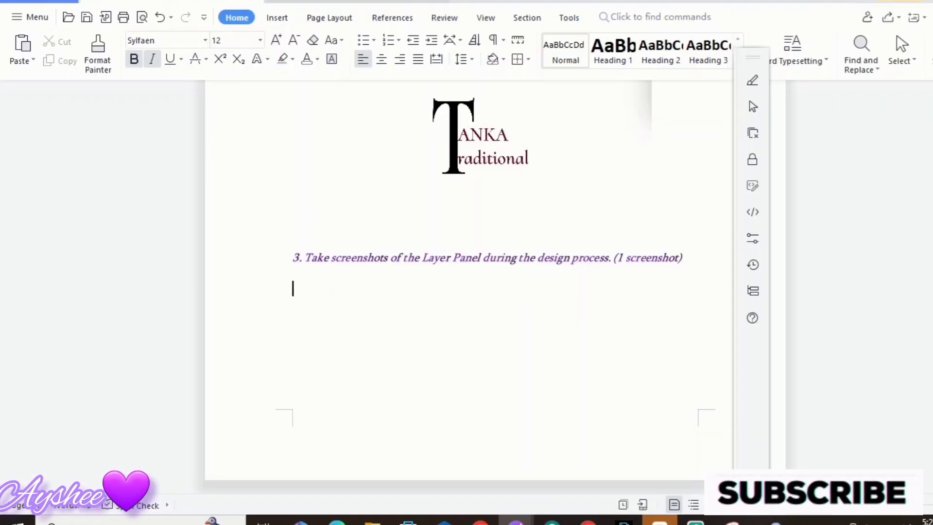
pyautogui.hotkey('ctrl', 'v')
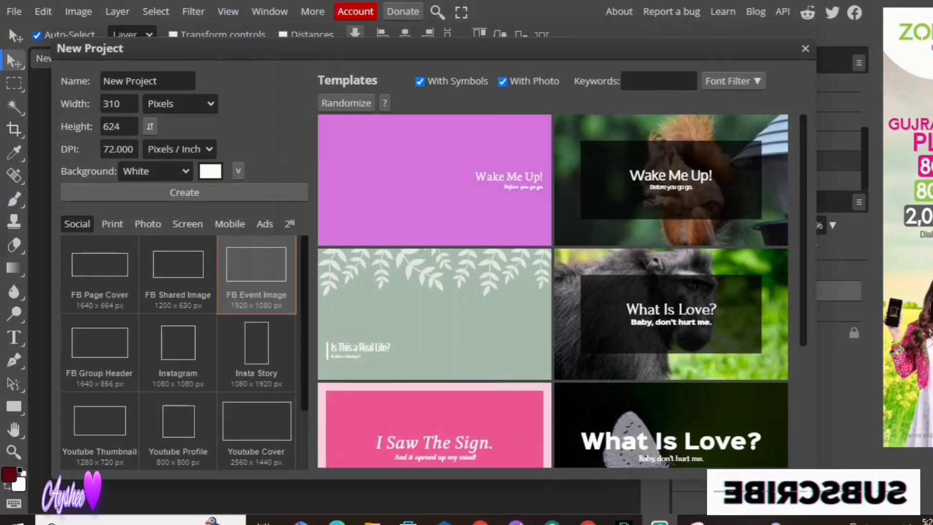
# In Photopea, create a new 1920 × 1080 px project with a white background from the FB Event Image preset.
pyautogui.click(256, 275)
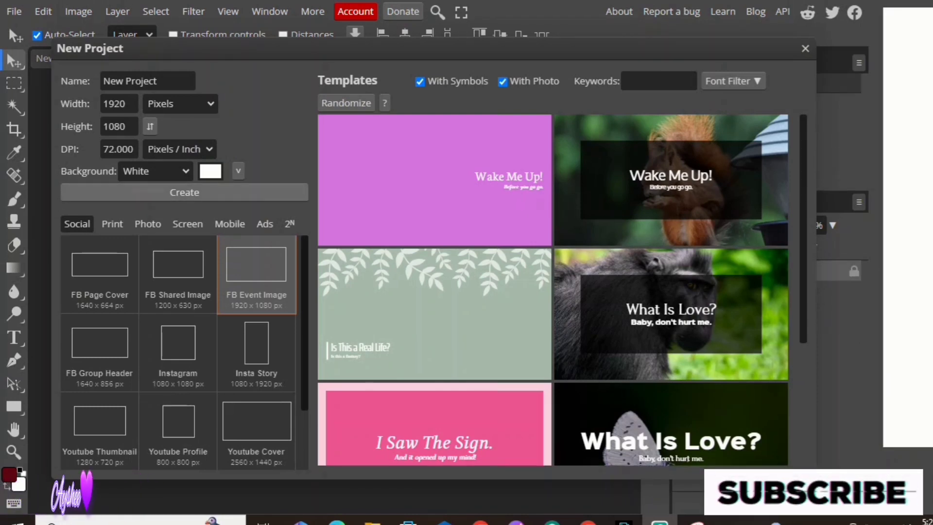
pyautogui.click(184, 192)
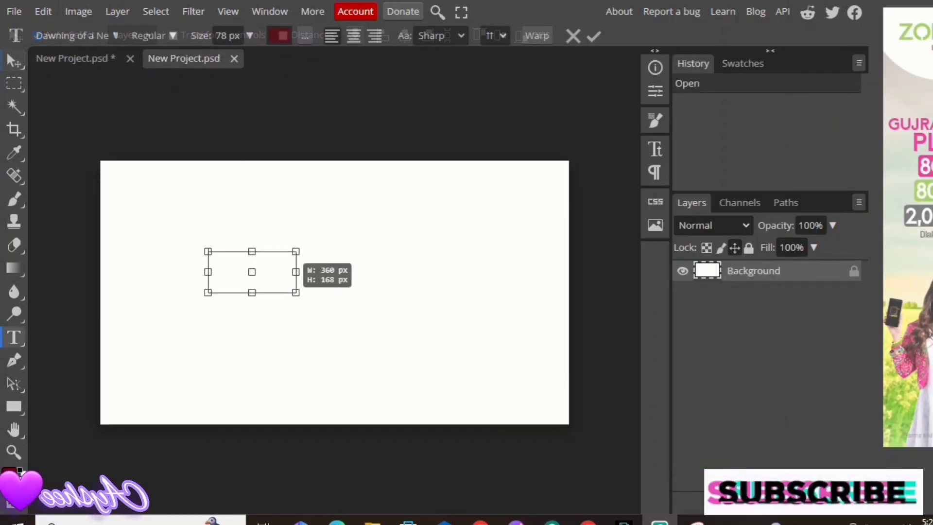
# Draw a text box left of the canvas center for the letter T and set its font to Cormorant Upright.
pyautogui.moveTo(295, 292); pyautogui.dragTo(310, 303)
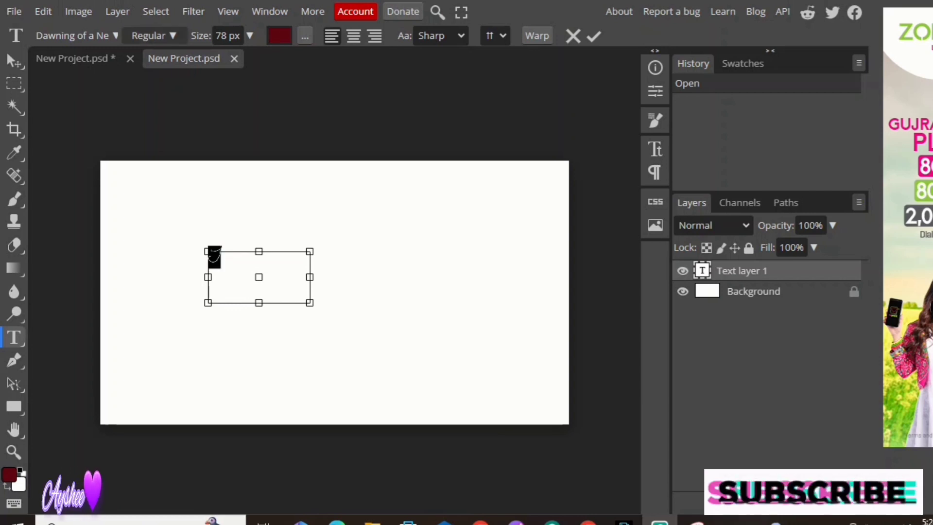
pyautogui.click(75, 35)
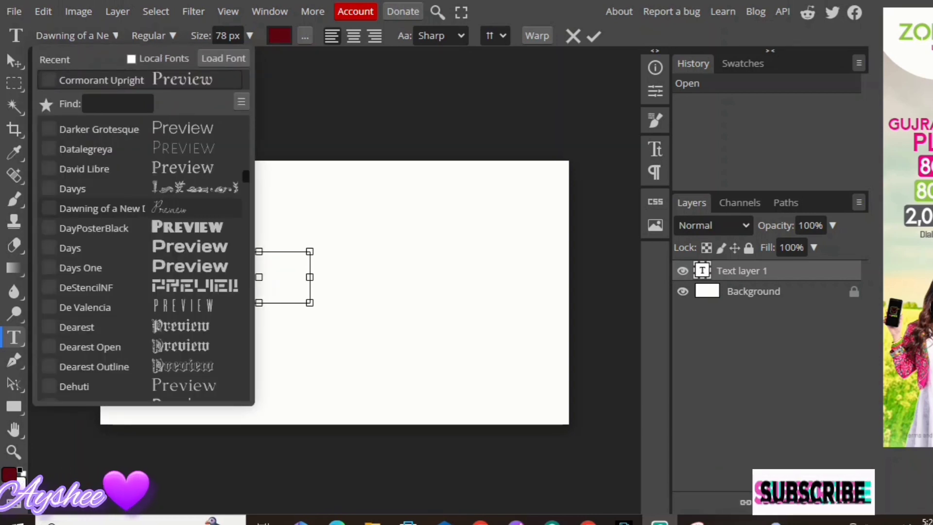
pyautogui.click(102, 80)
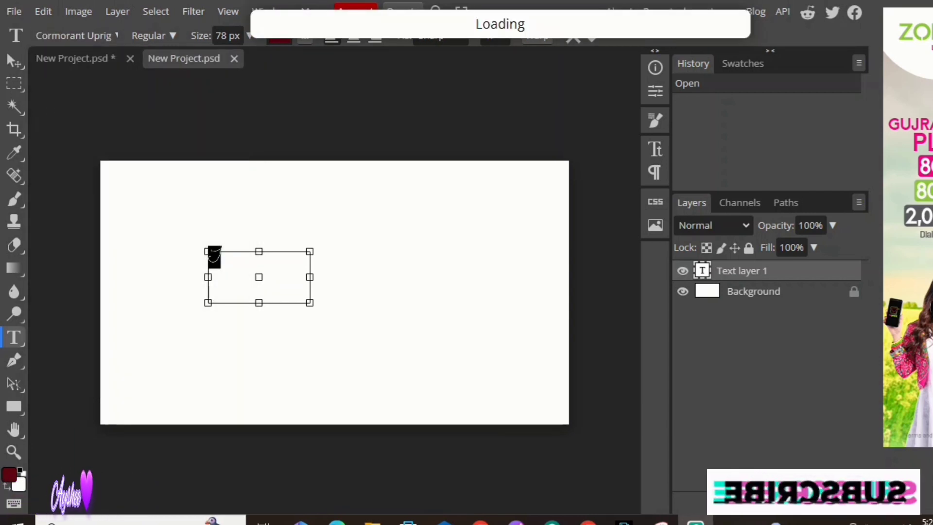
# Set the font size of the letter T to 300 px.
pyautogui.click(655, 149)
pyautogui.click(526, 122)
pyautogui.moveTo(502, 144); pyautogui.dragTo(532, 144)
pyautogui.click(508, 122)
pyautogui.press('BackSpace')
pyautogui.press('BackSpace')
pyautogui.write('20')
pyautogui.press('BackSpace')
pyautogui.press('BackSpace')
pyautogui.press('BackSpace')
pyautogui.write('300')
pyautogui.press('Return')
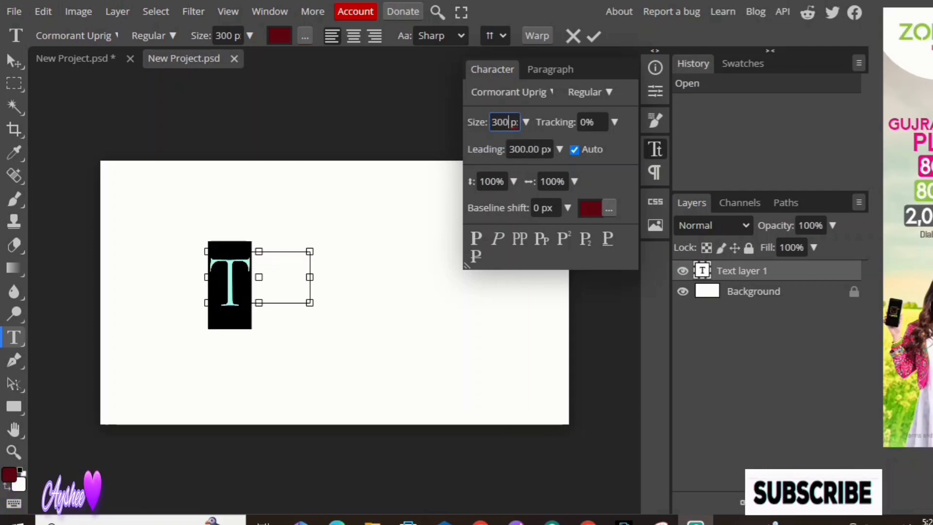
# Set the T's vertical scale to 132% and its baseline shift to 1 px.
pyautogui.click(514, 181)
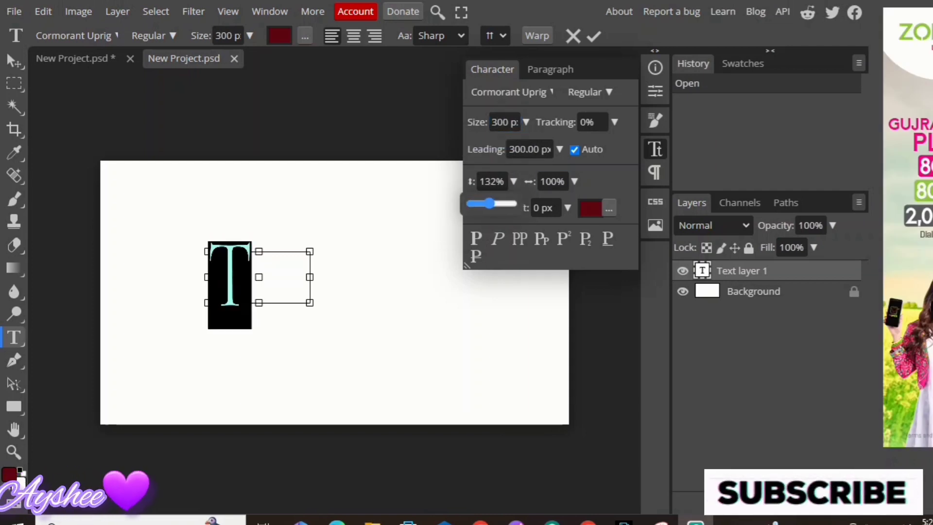
pyautogui.click(567, 208)
pyautogui.moveTo(519, 229); pyautogui.dragTo(524, 230)
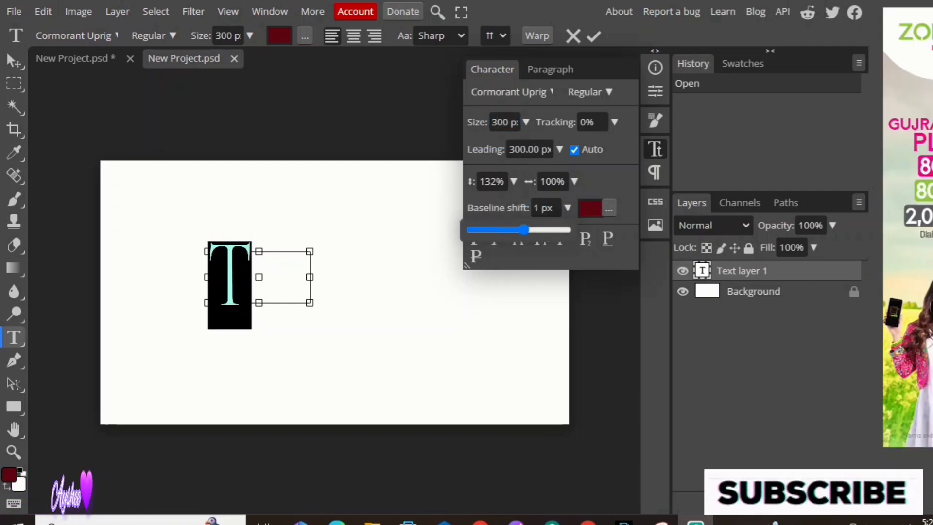
# Set the T's font weight to SemiBold and its anti-aliasing to Smooth.
pyautogui.click(590, 92)
pyautogui.click(587, 183)
pyautogui.click(441, 35)
pyautogui.click(433, 81)
pyautogui.click(441, 36)
pyautogui.click(434, 95)
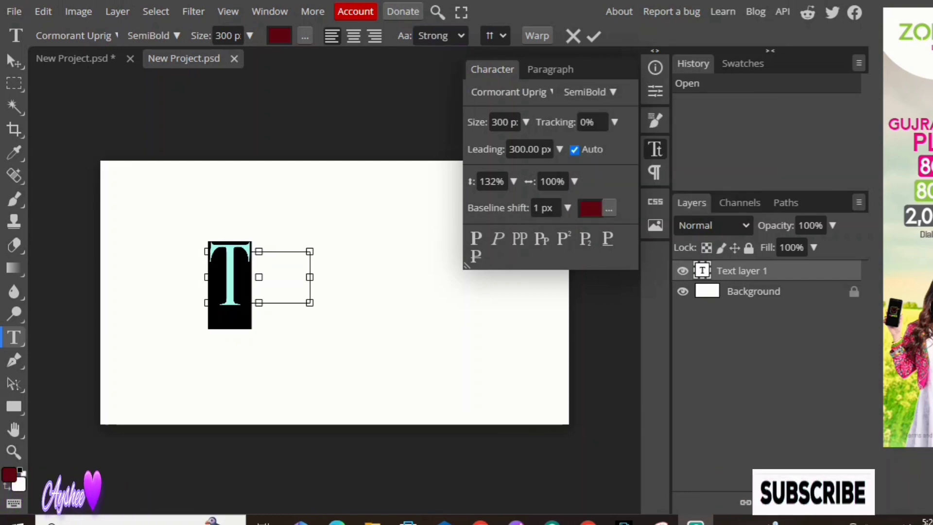
pyautogui.click(441, 35)
pyautogui.click(433, 109)
# Recolor the T's fill red (#b40f17) and commit the text.
pyautogui.click(608, 209)
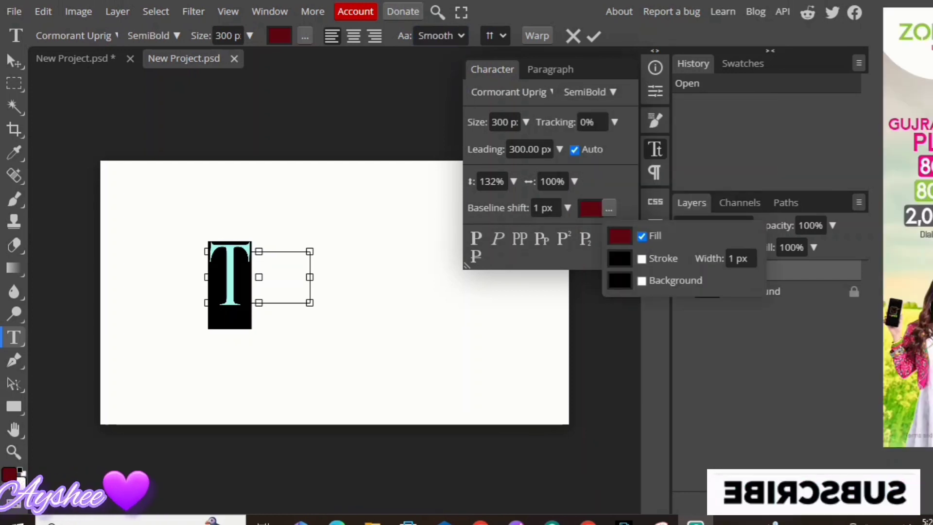
pyautogui.click(619, 236)
pyautogui.moveTo(279, 166); pyautogui.dragTo(277, 175)
pyautogui.moveTo(301, 146)
pyautogui.mouseDown()
pyautogui.moveTo(301, 312)
pyautogui.moveTo(301, 144)
pyautogui.mouseUp()
pyautogui.click(280, 199)
pyautogui.click(425, 154)
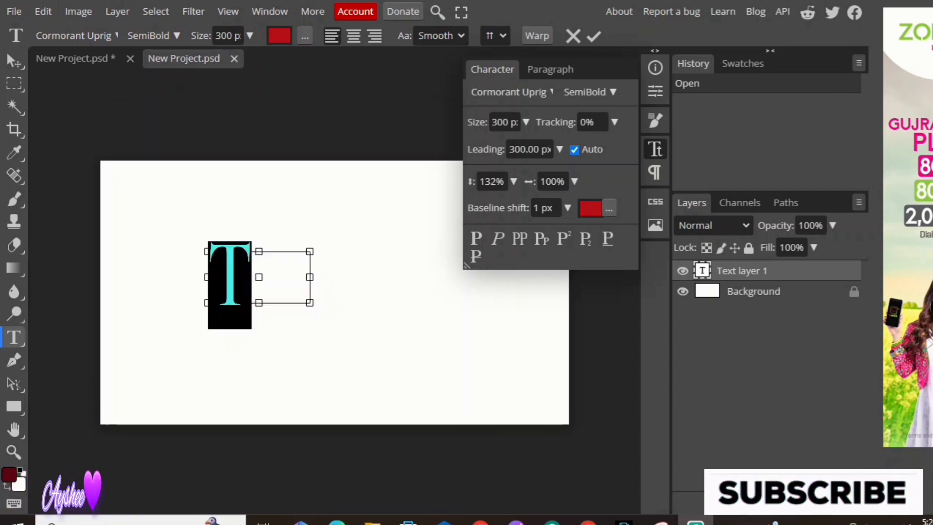
pyautogui.click(594, 37)
pyautogui.click(683, 271)
pyautogui.click(683, 271)
pyautogui.click(222, 381)
pyautogui.click(594, 37)
# Add a second T in a new text box beside the red T and rotate it upside down.
pyautogui.moveTo(252, 237); pyautogui.dragTo(313, 309)
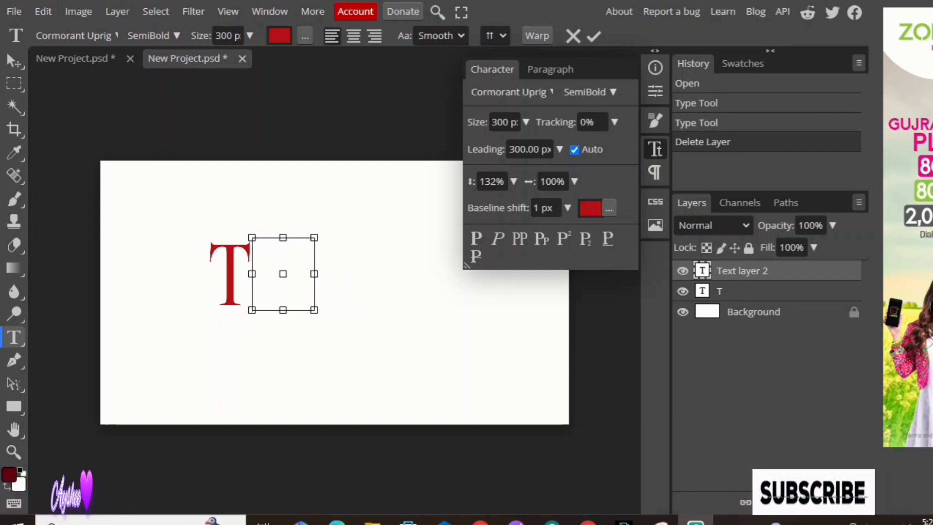
pyautogui.write('T')
pyautogui.moveTo(310, 213); pyautogui.dragTo(256, 372)
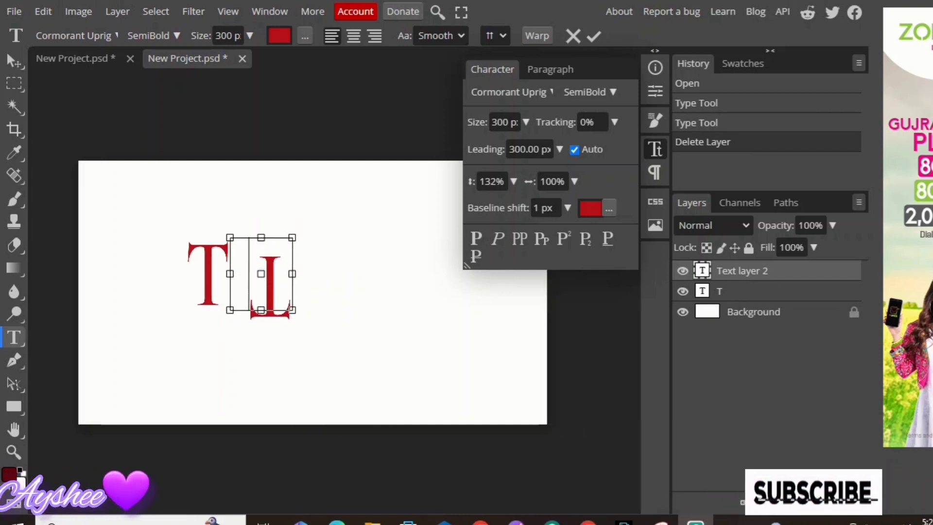
# Place the upside-down T against the stem of the upright red T and recolor it black.
pyautogui.click(13, 61)
pyautogui.moveTo(270, 287); pyautogui.dragTo(220, 280)
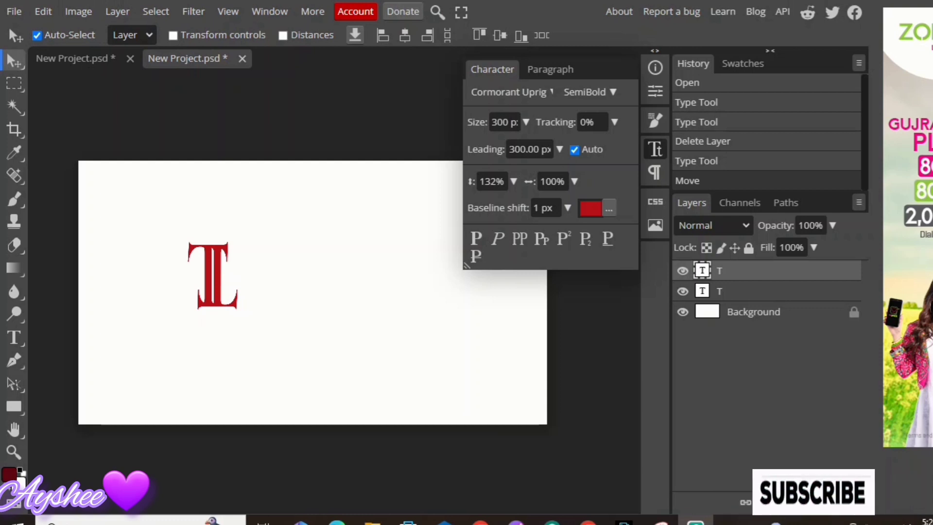
pyautogui.click(609, 209)
pyautogui.click(620, 236)
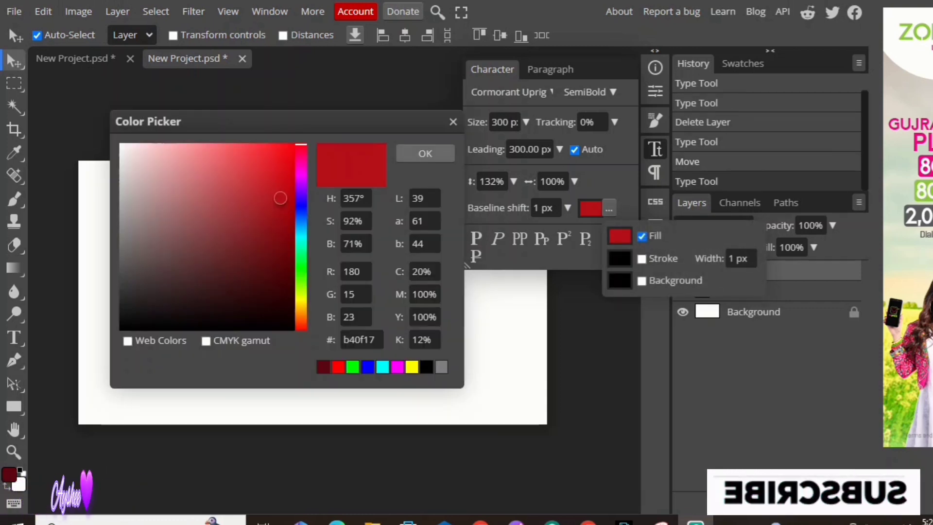
pyautogui.moveTo(280, 198); pyautogui.dragTo(279, 331)
pyautogui.click(425, 153)
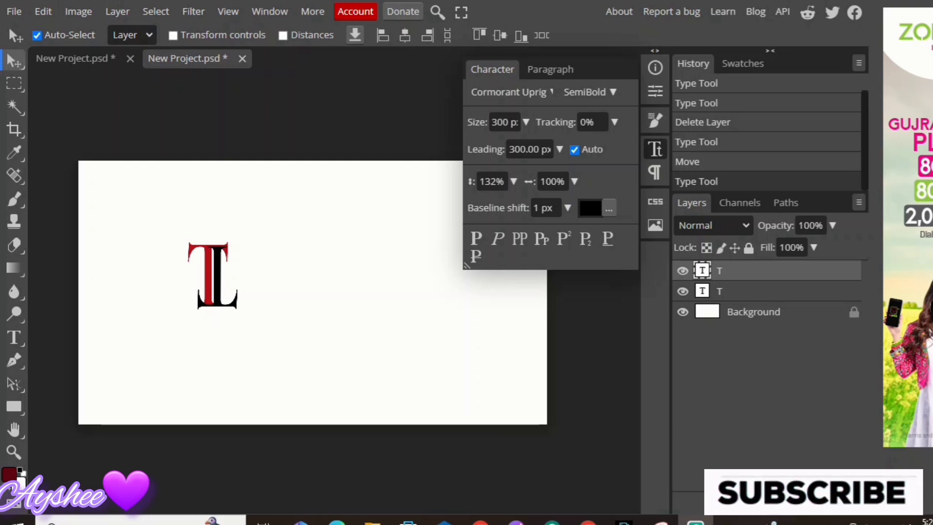
pyautogui.moveTo(217, 277); pyautogui.dragTo(216, 279)
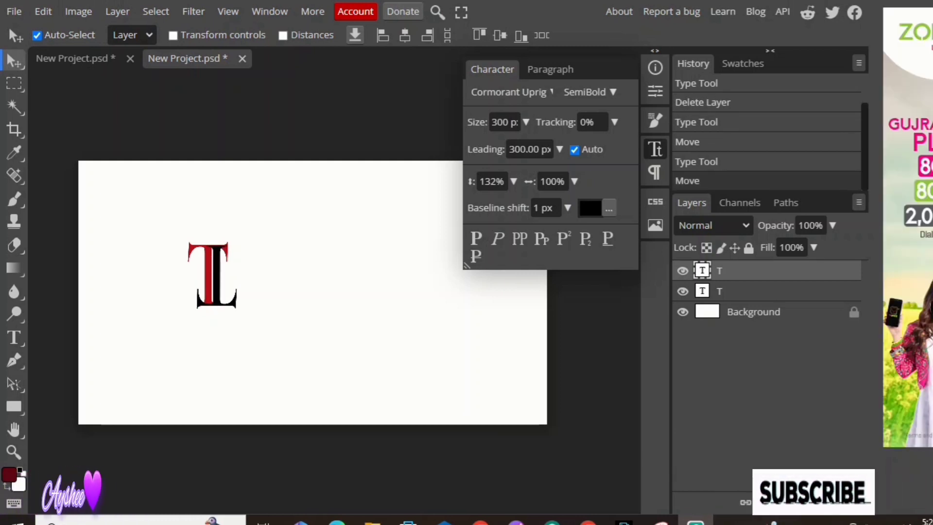
# Nudge the upside-down black T slightly downward.
pyautogui.click(13, 337)
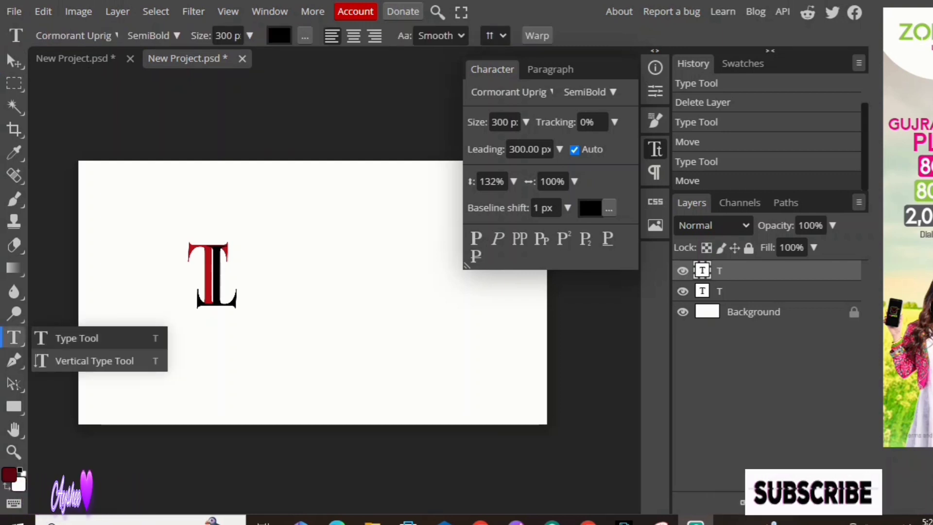
pyautogui.click(77, 338)
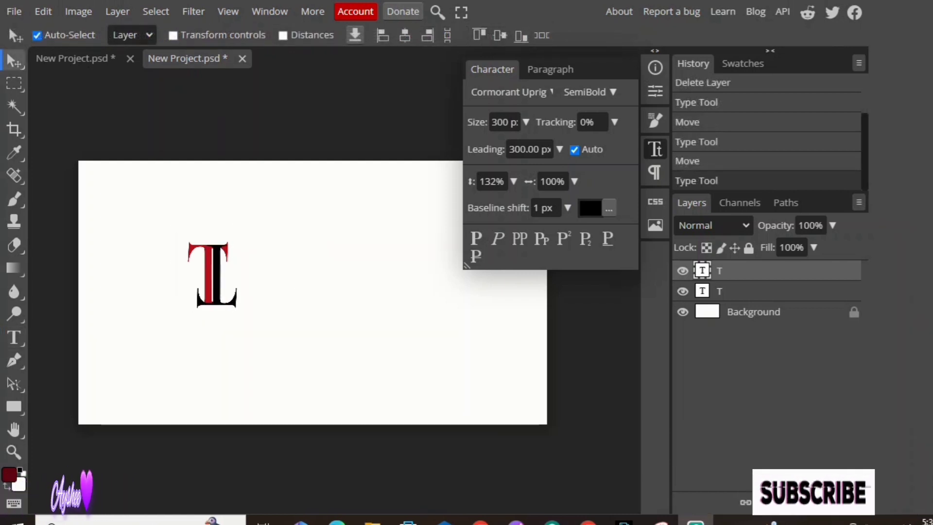
pyautogui.press('Down')
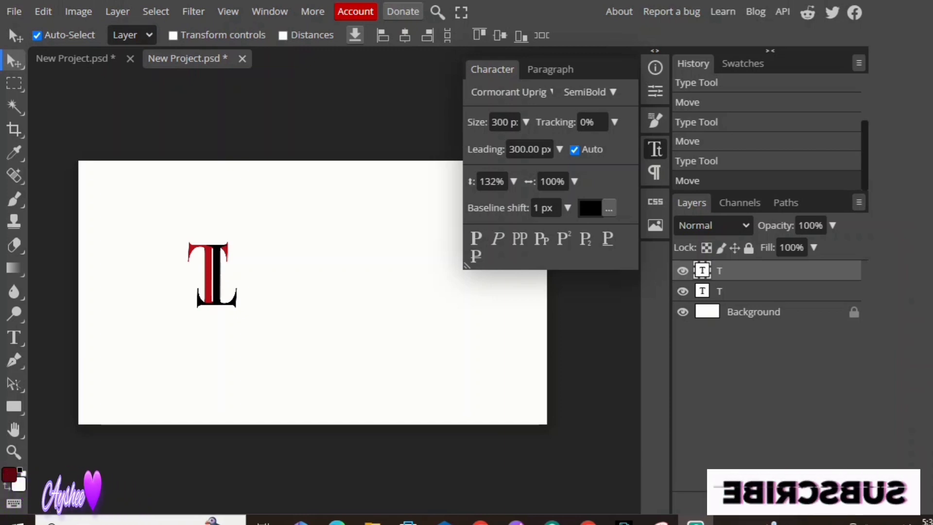
# Select both T layers, move them together to the right toward the canvas center, and deselect them.
pyautogui.click(719, 291)
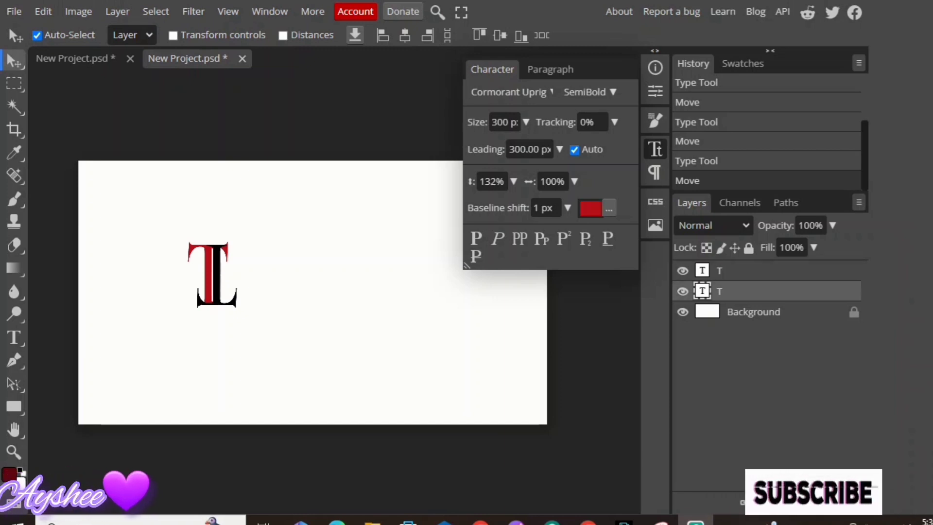
pyautogui.keyDown('ctrl'); pyautogui.click(719, 271); pyautogui.keyUp('ctrl')
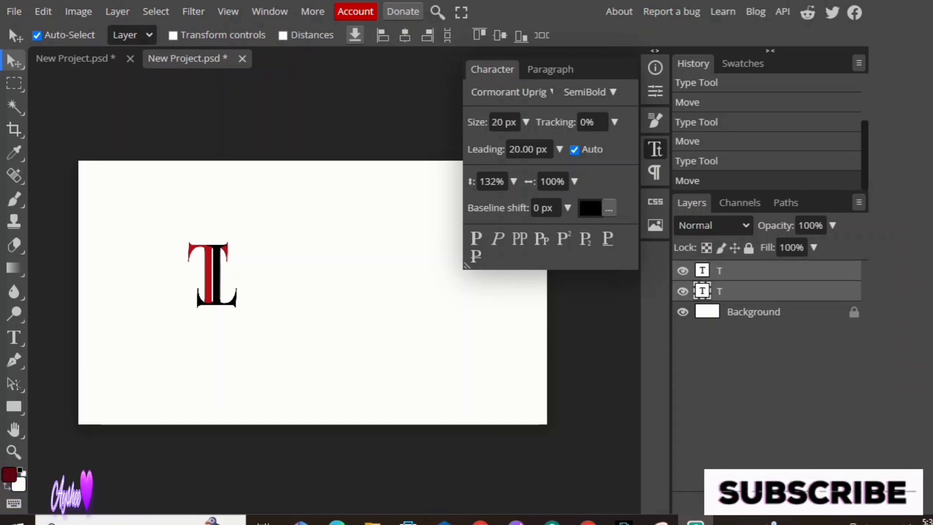
pyautogui.moveTo(214, 275); pyautogui.dragTo(277, 278)
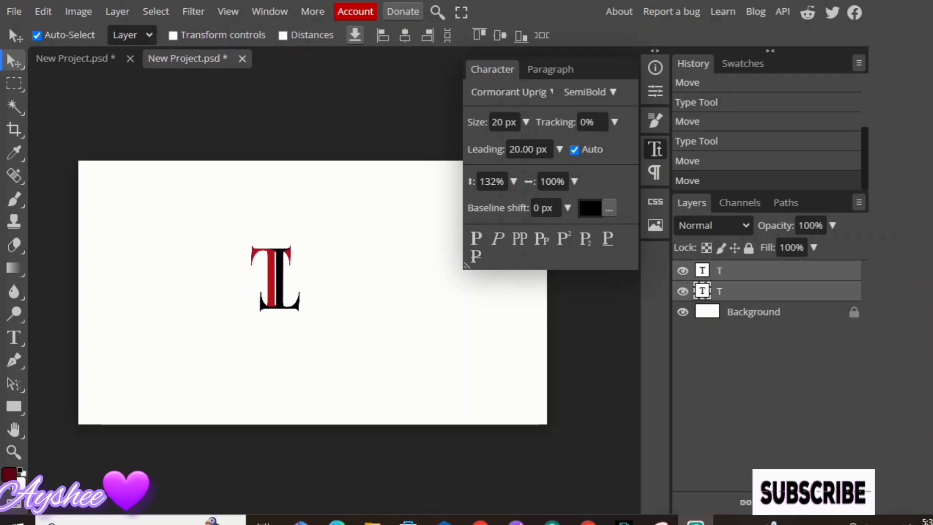
pyautogui.click(360, 311)
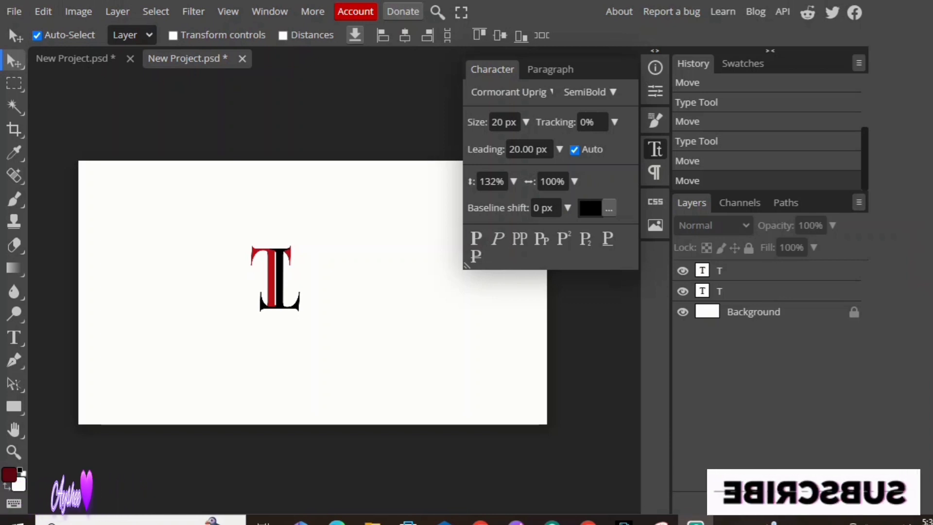
# Draw a wide, low text box beside the double-T monogram.
pyautogui.press('t')
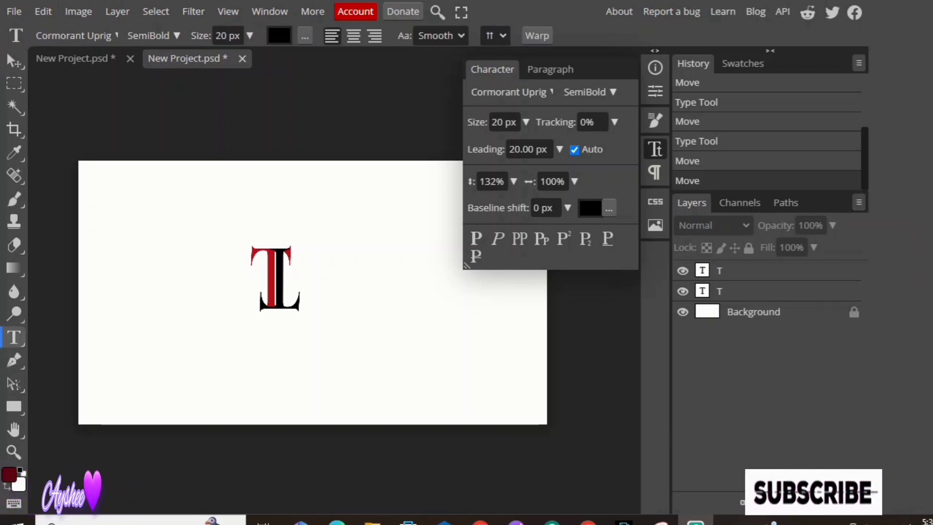
pyautogui.moveTo(305, 266); pyautogui.dragTo(422, 298)
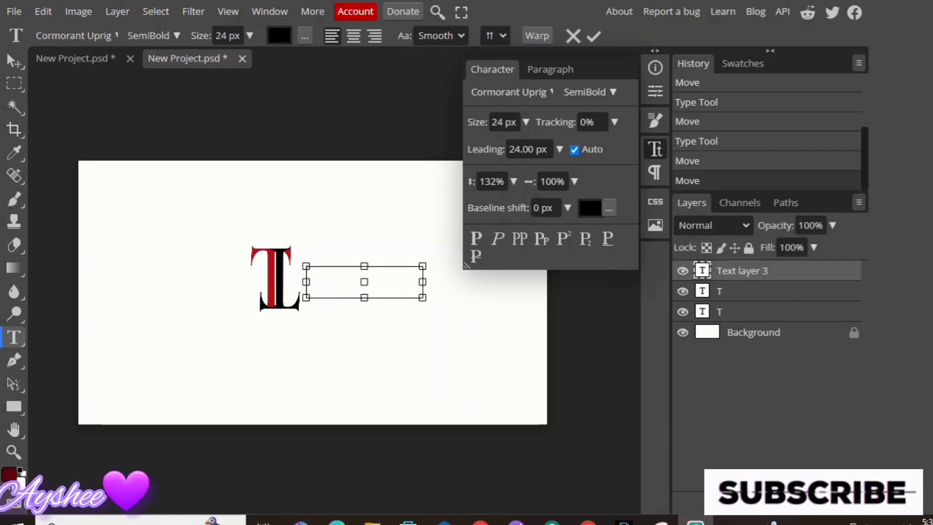